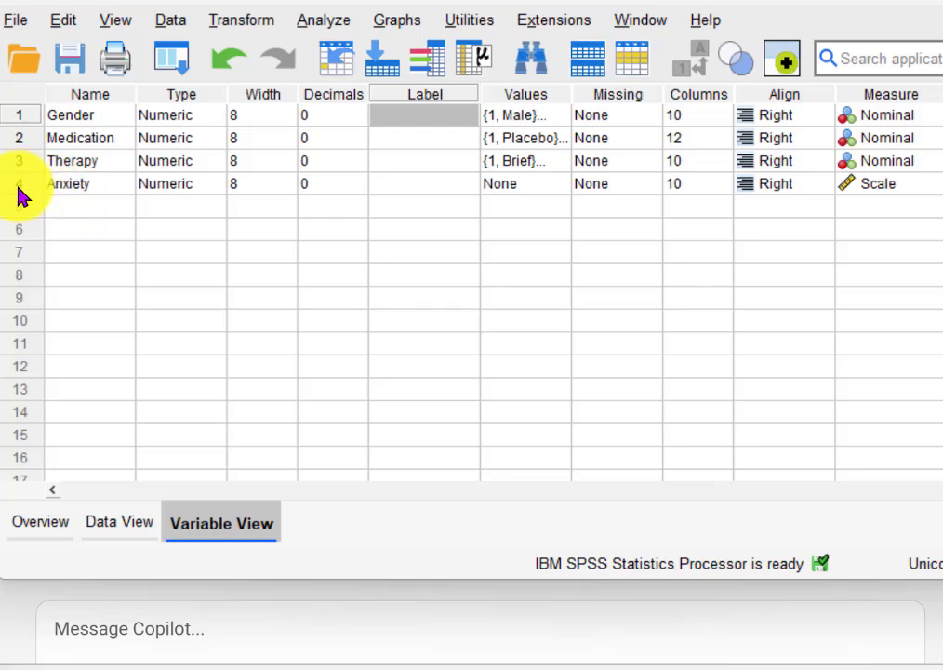
Review the Gender, Medication and Therapy value labels, closing each without changes.
left_click(562, 118)
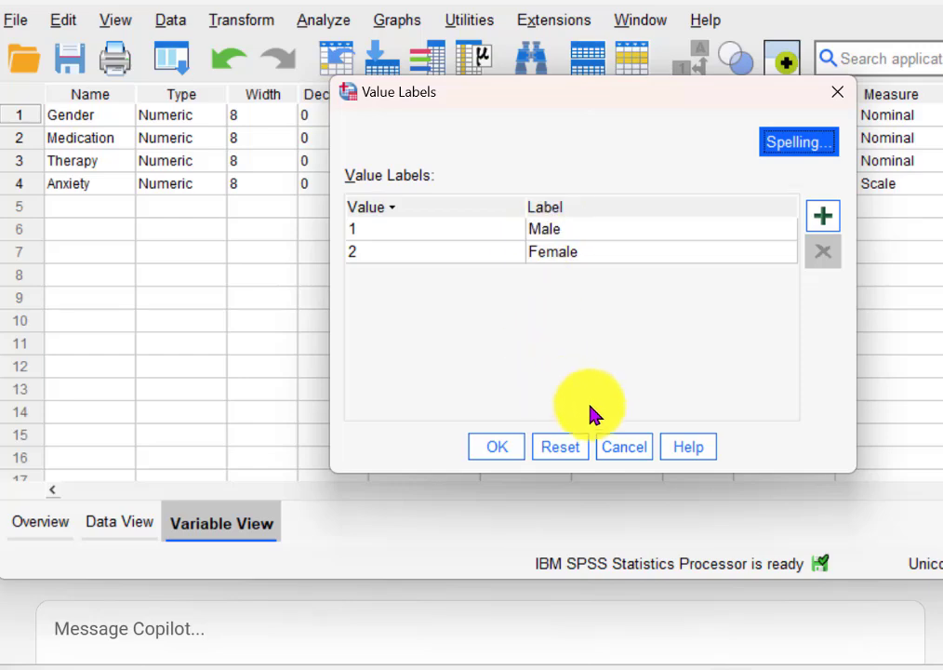
left_click(622, 448)
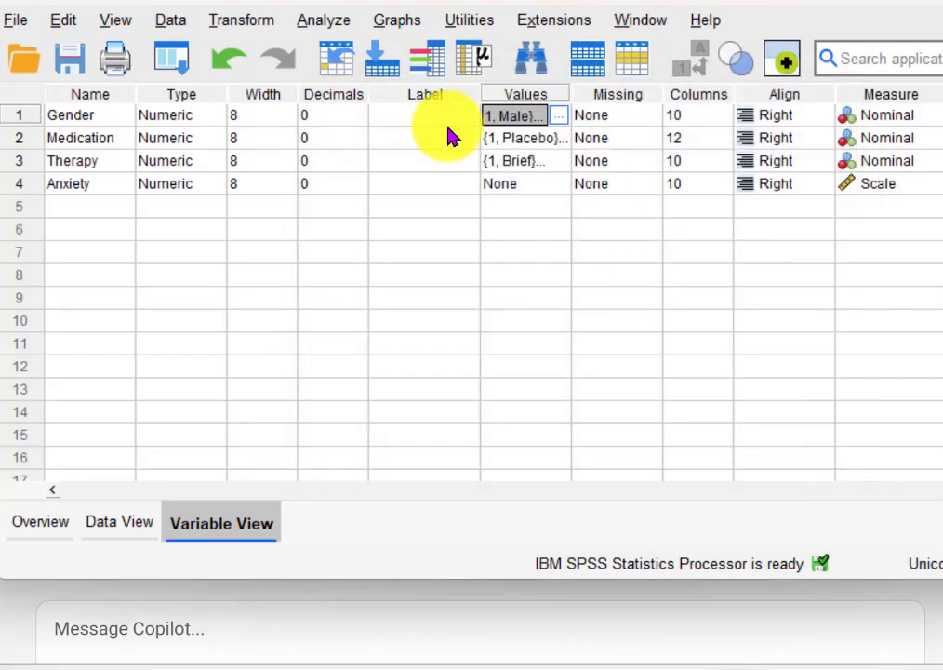
left_click(556, 140)
left_click(561, 140)
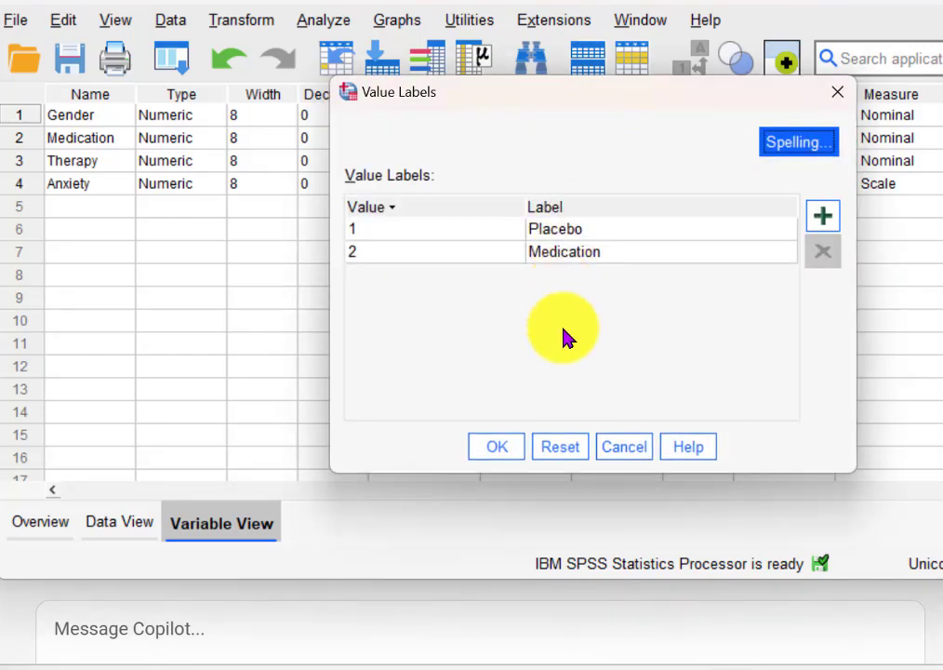
left_click(558, 446)
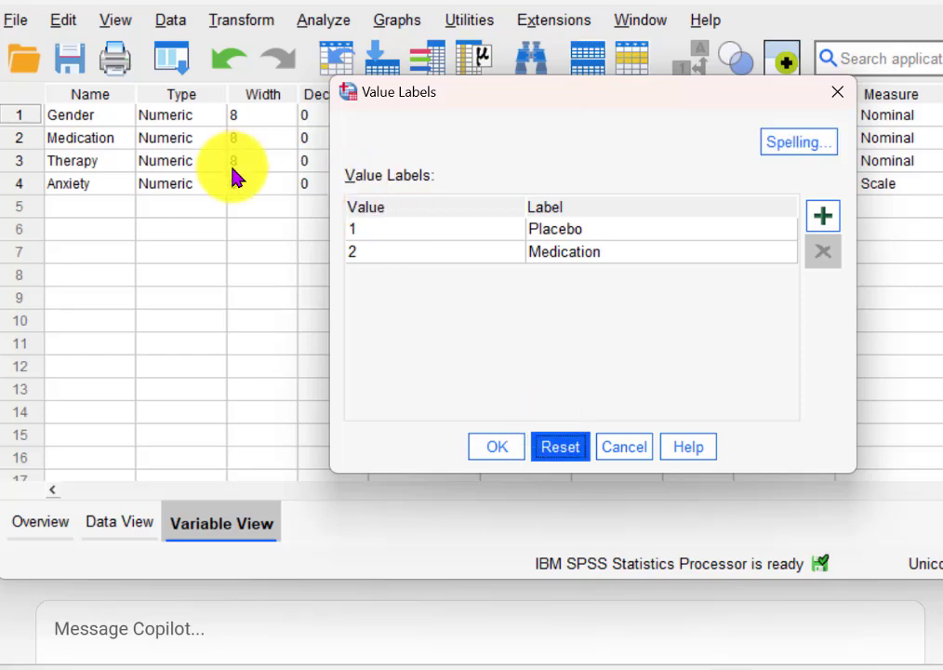
left_click(631, 448)
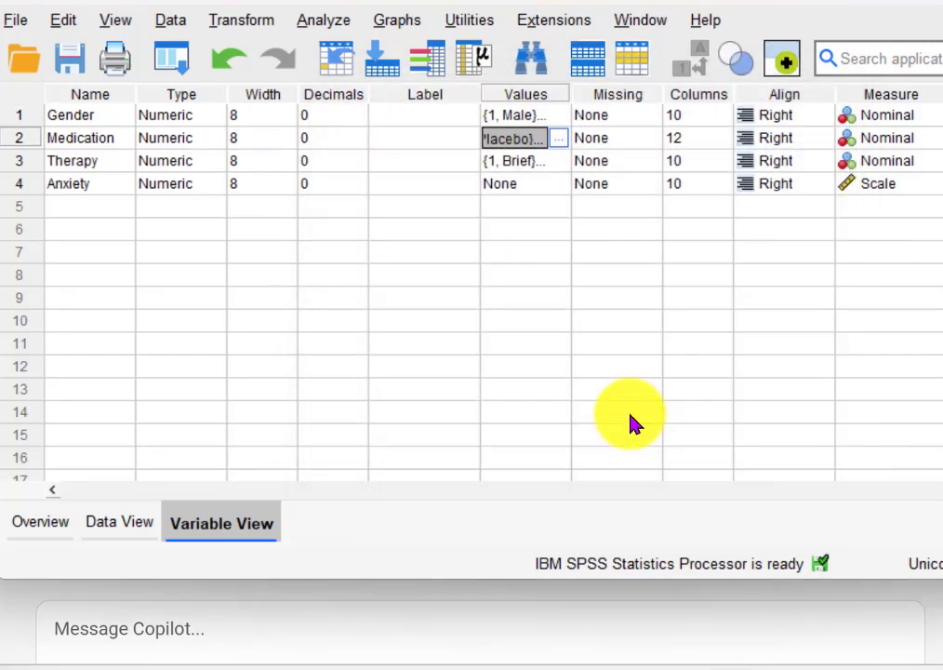
left_click(554, 165)
left_click(559, 164)
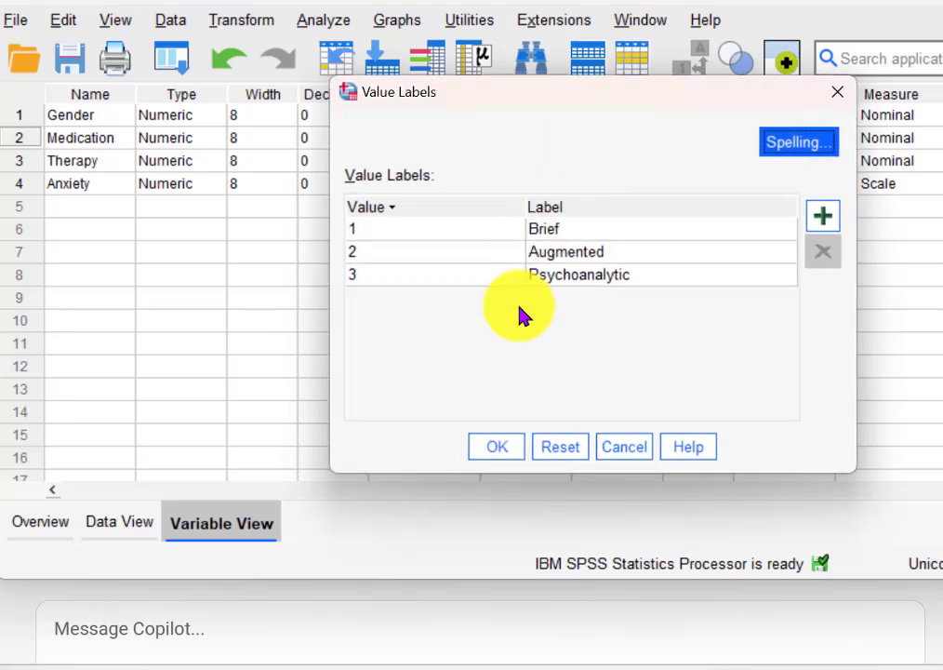
left_click(629, 451)
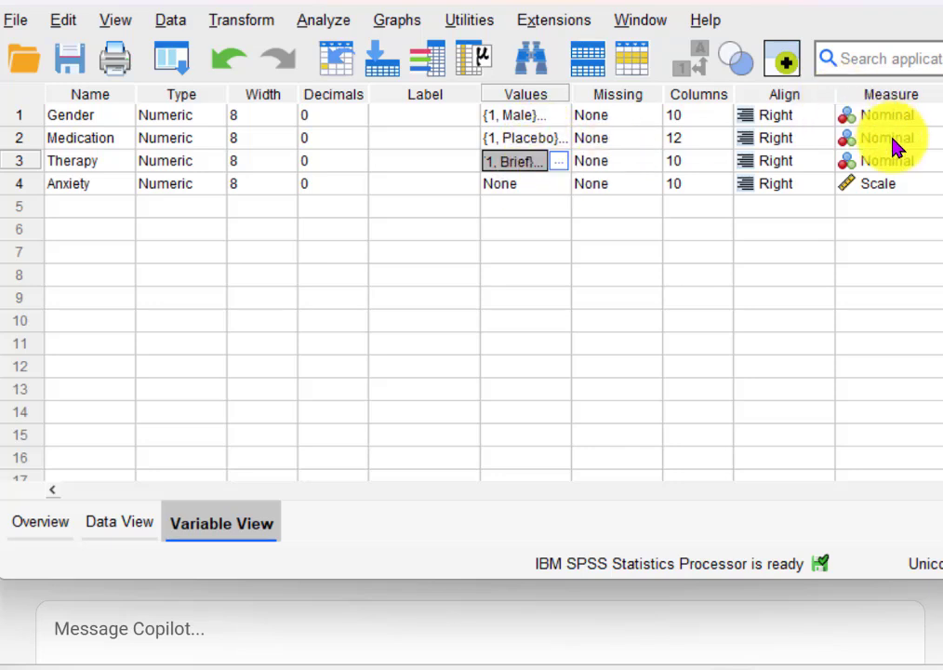
Switch to Data View and scroll through the coded cases, returning to row 1.
left_click(36, 119)
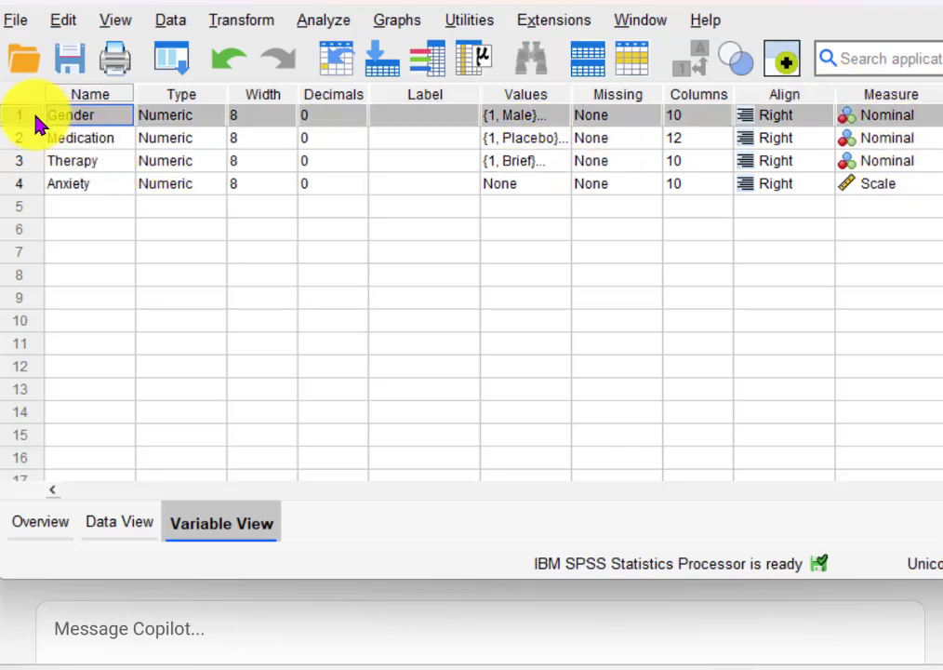
double_click(23, 124)
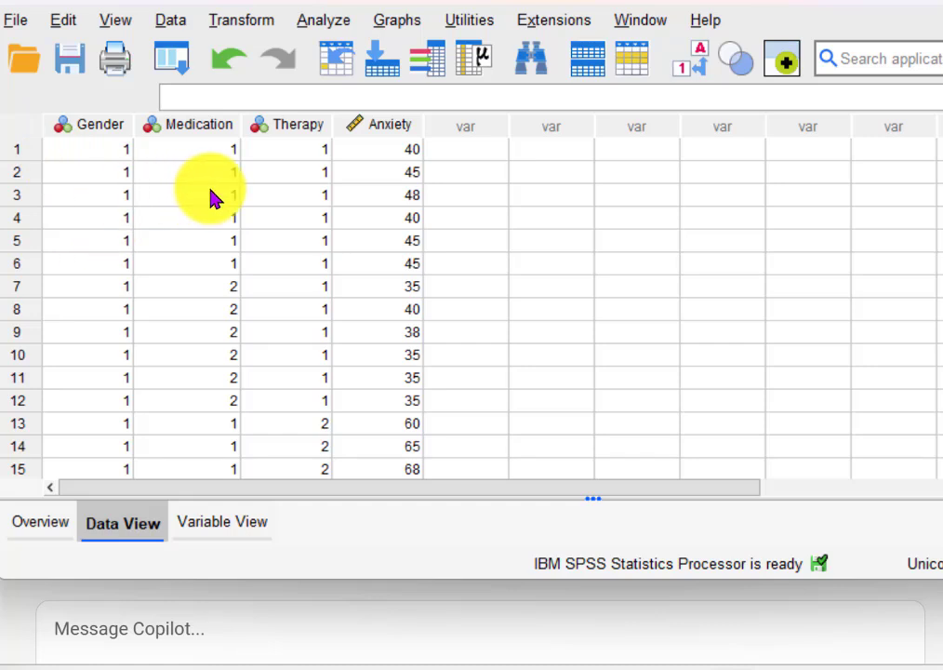
scroll(233, 200, "down", 12)
scroll(258, 216, "down", 19)
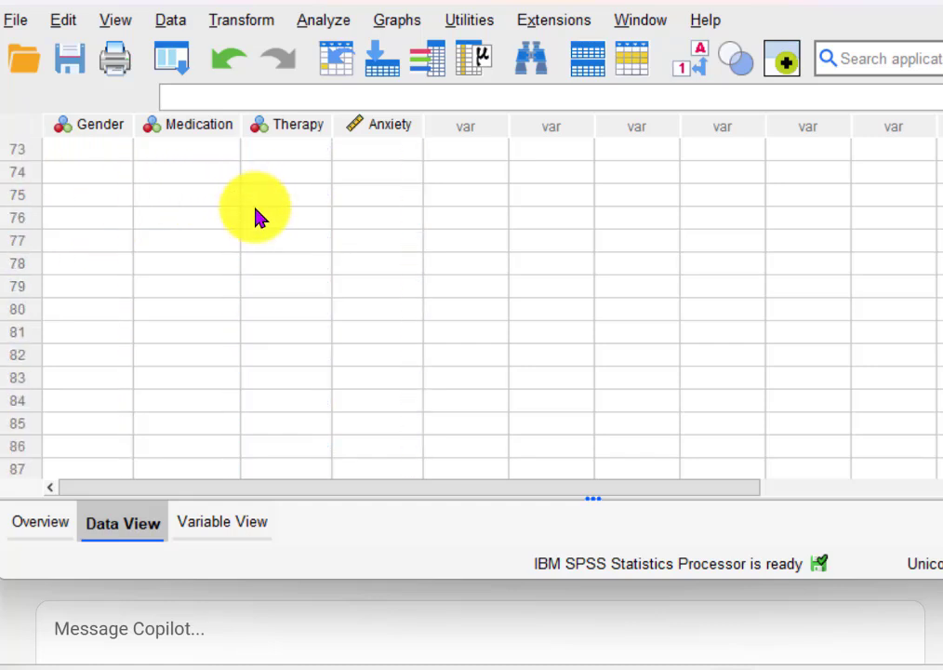
scroll(268, 262, "up", 7)
scroll(268, 261, "up", 20)
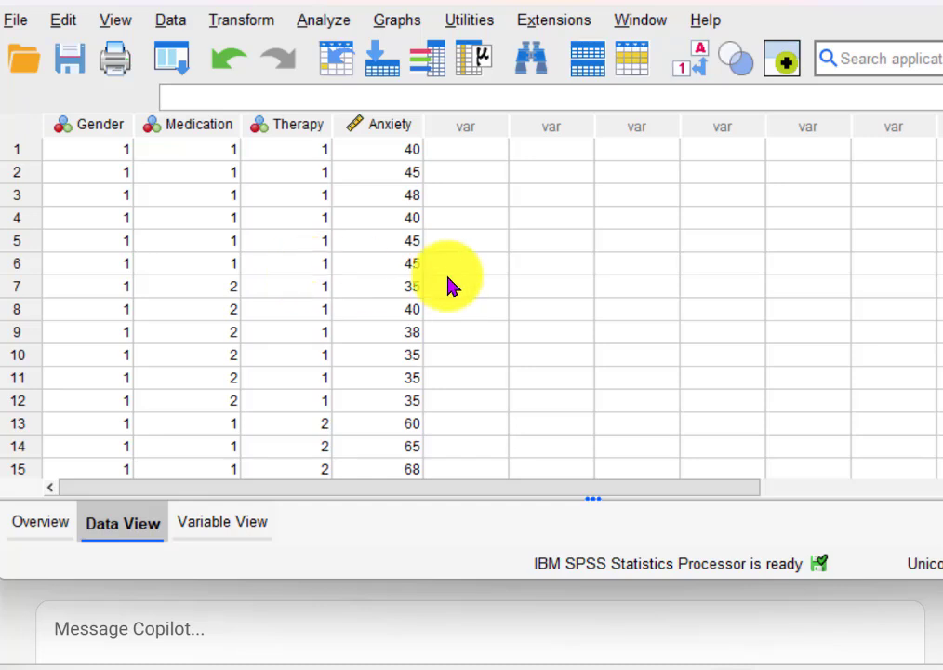
mouse_move(580, 665)
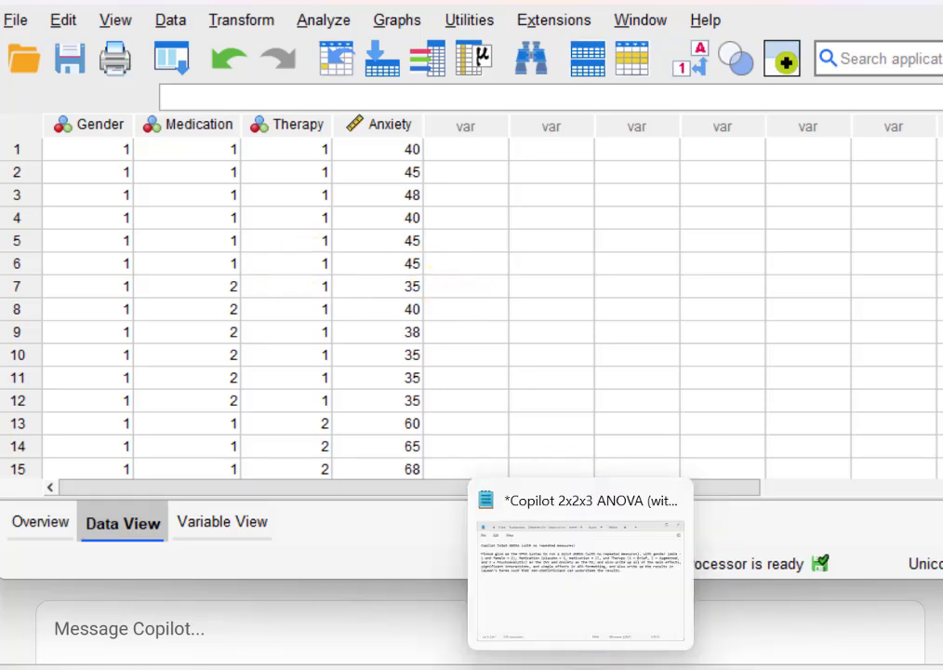
left_click(575, 611)
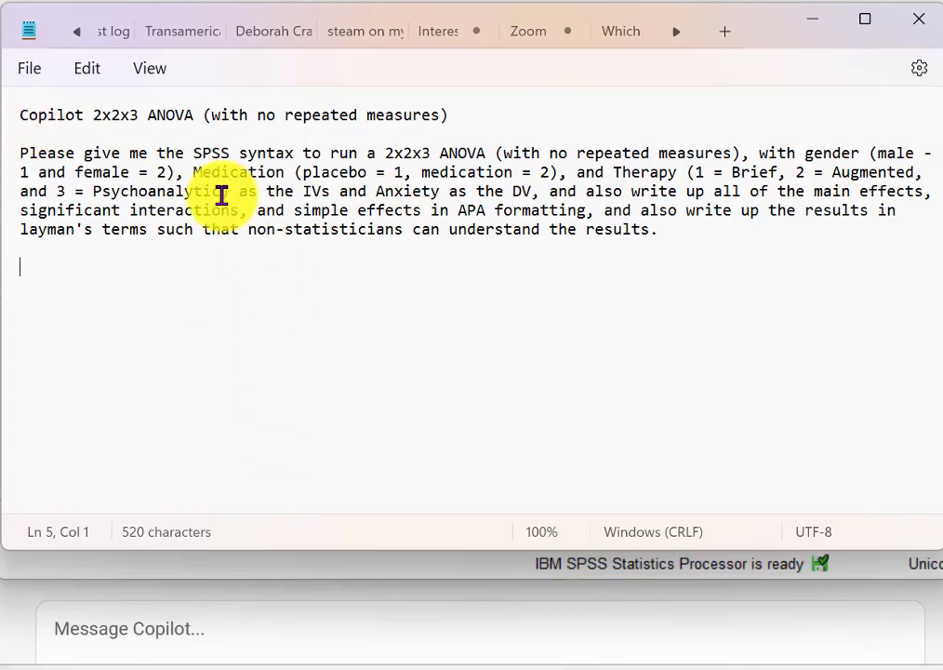
left_click_drag(22, 158, 680, 285)
left_click(558, 382)
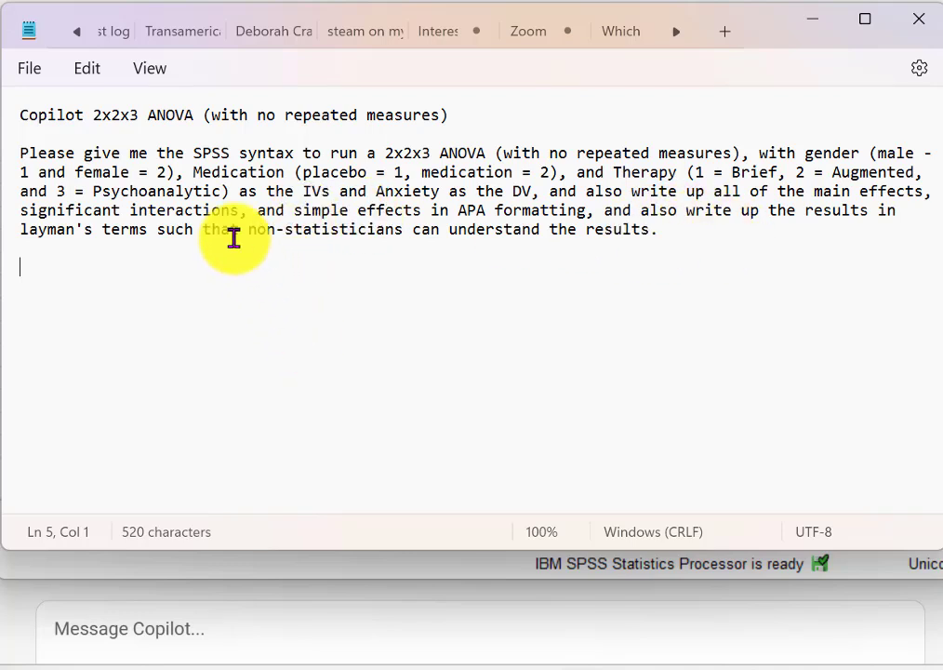
left_click(169, 176)
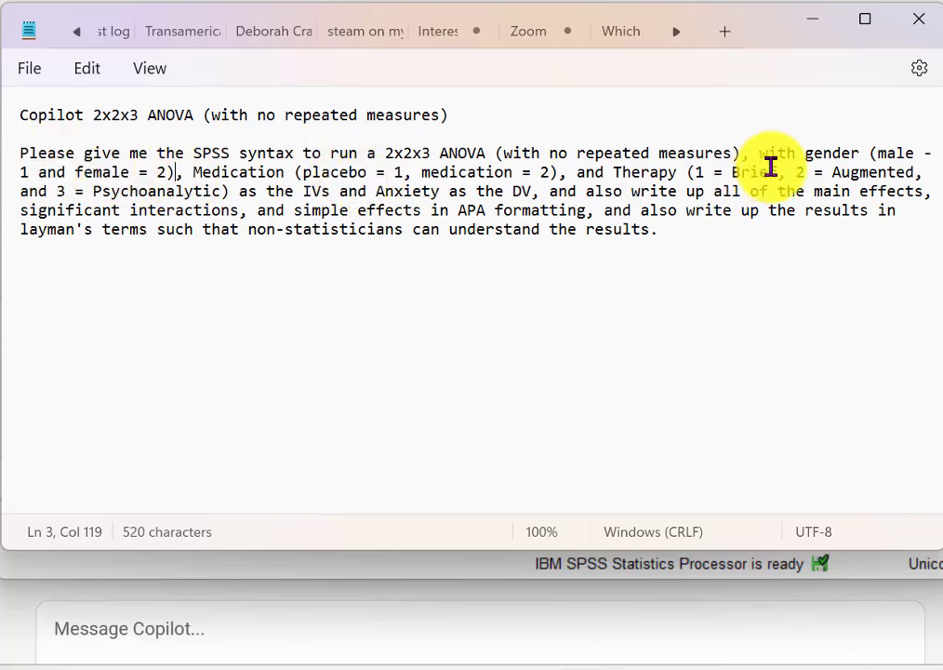
Copy the Gender, Medication, Therapy and Anxiety columns from the SPSS Data View.
key("alt+Tab")
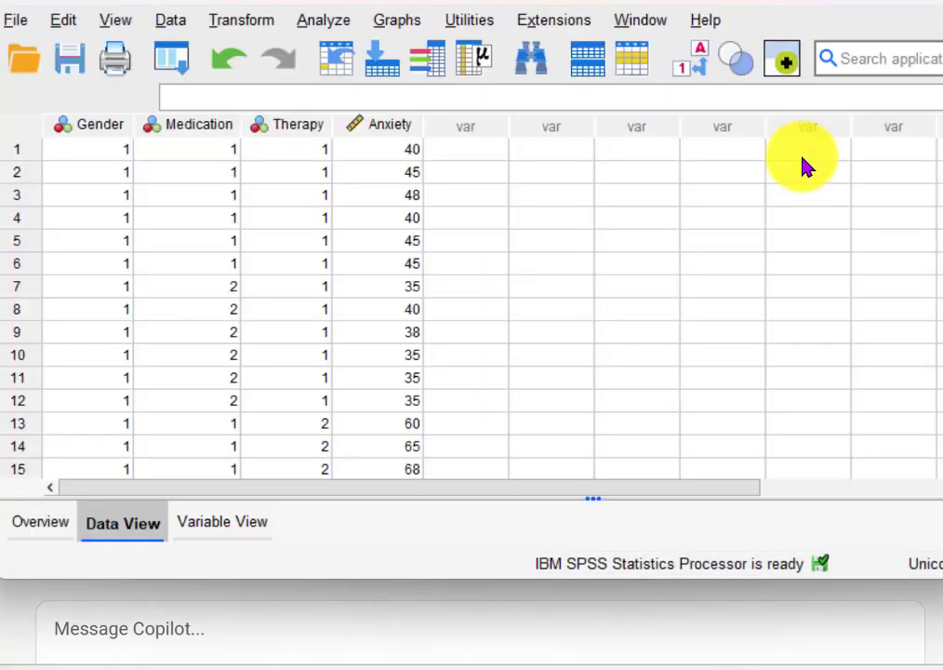
left_click_drag(61, 135, 377, 137)
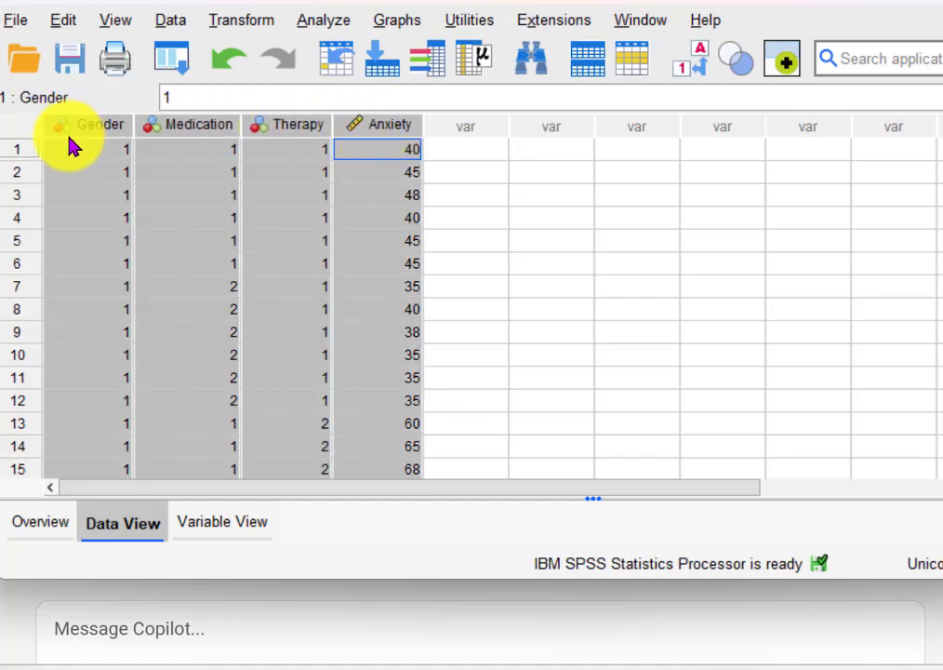
right_click(183, 137)
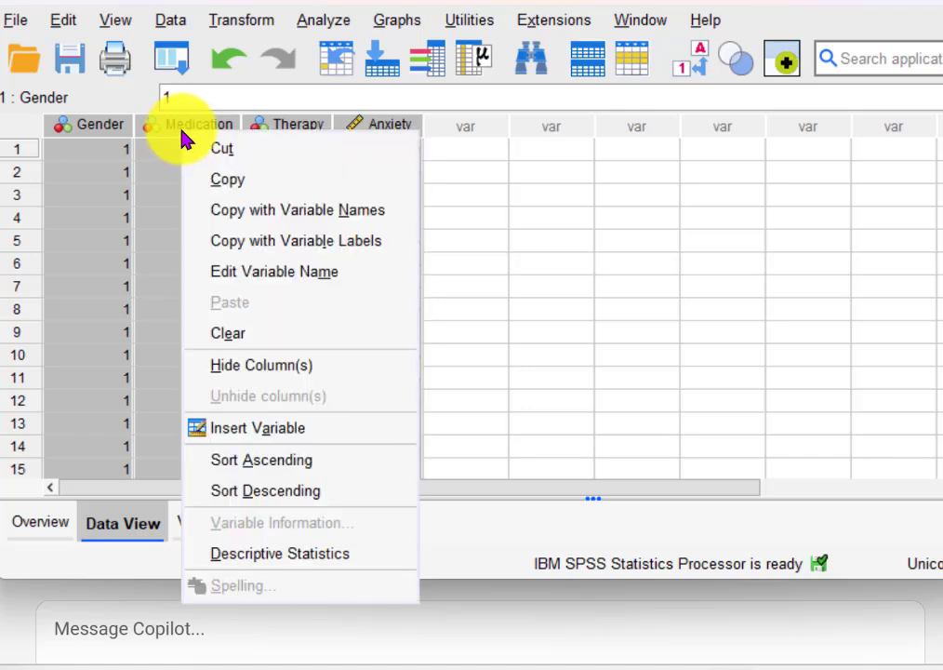
left_click(217, 185)
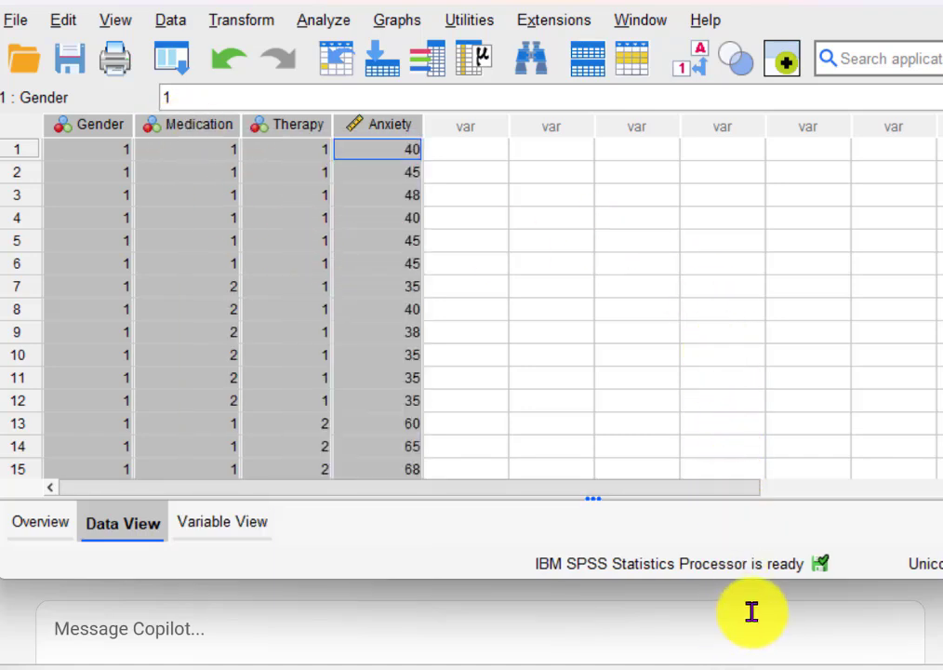
Paste the four-column data under the Copilot ANOVA prompt in Notepad and select it all.
left_click(578, 667)
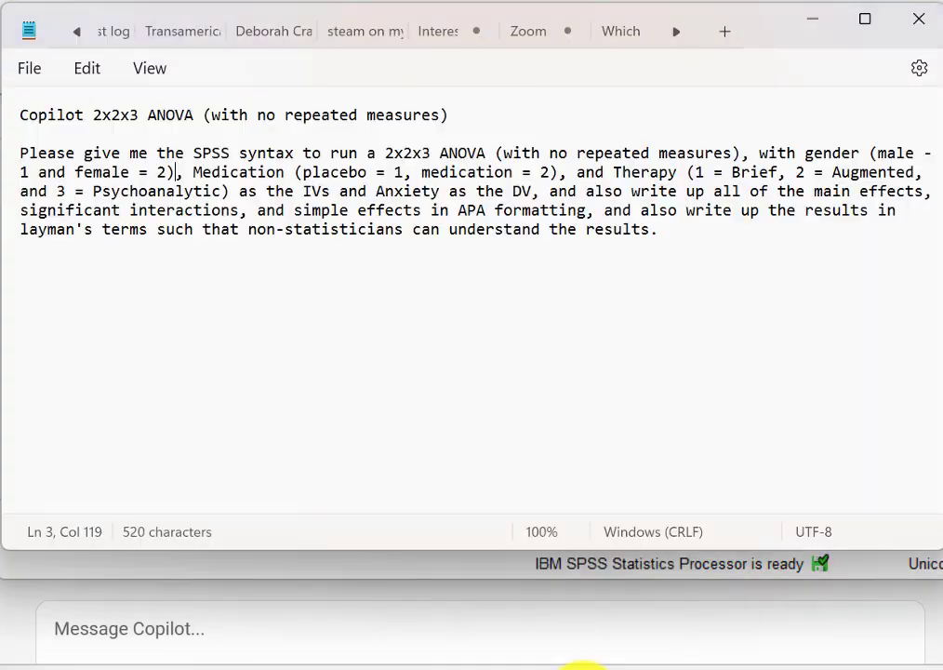
left_click(145, 288)
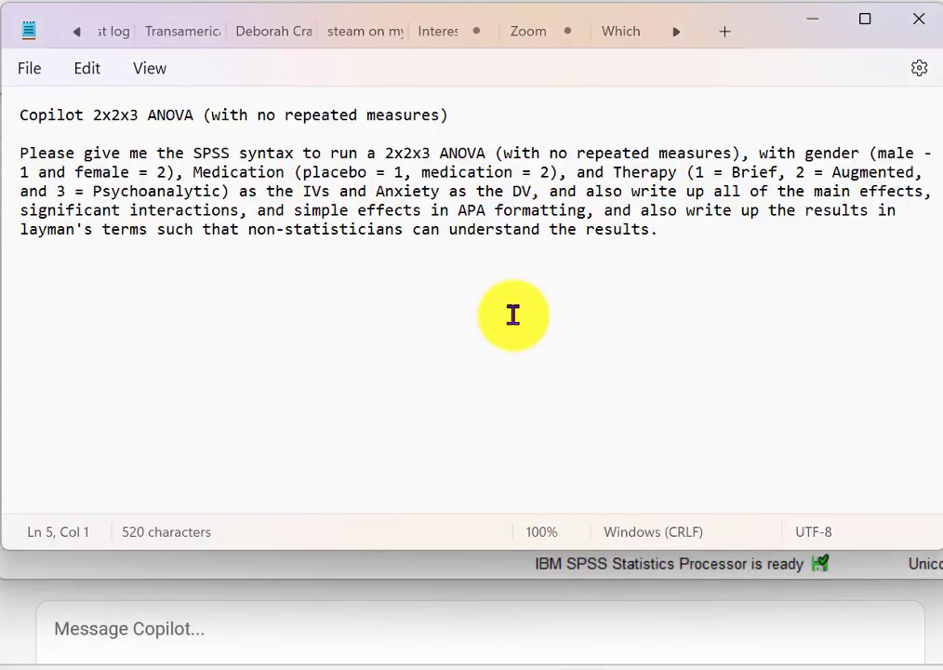
key("ctrl+v")
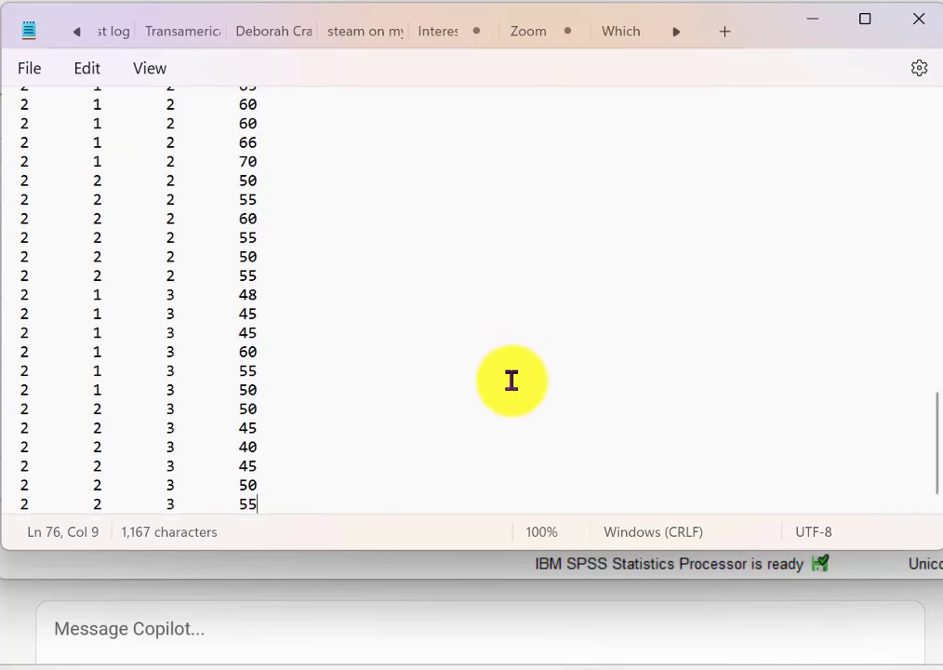
scroll(511, 380, "up", 15)
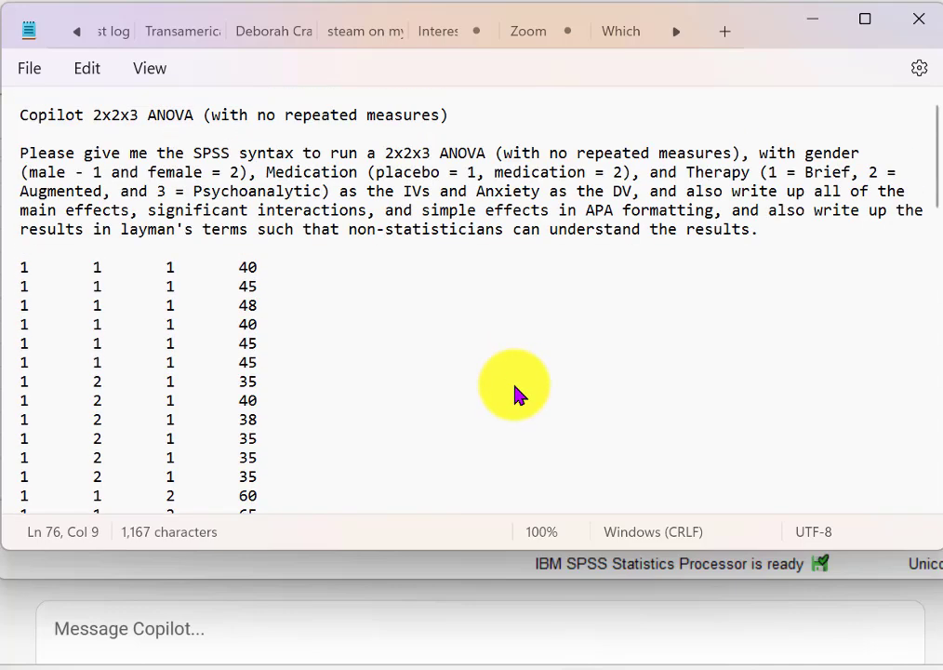
left_click(461, 342)
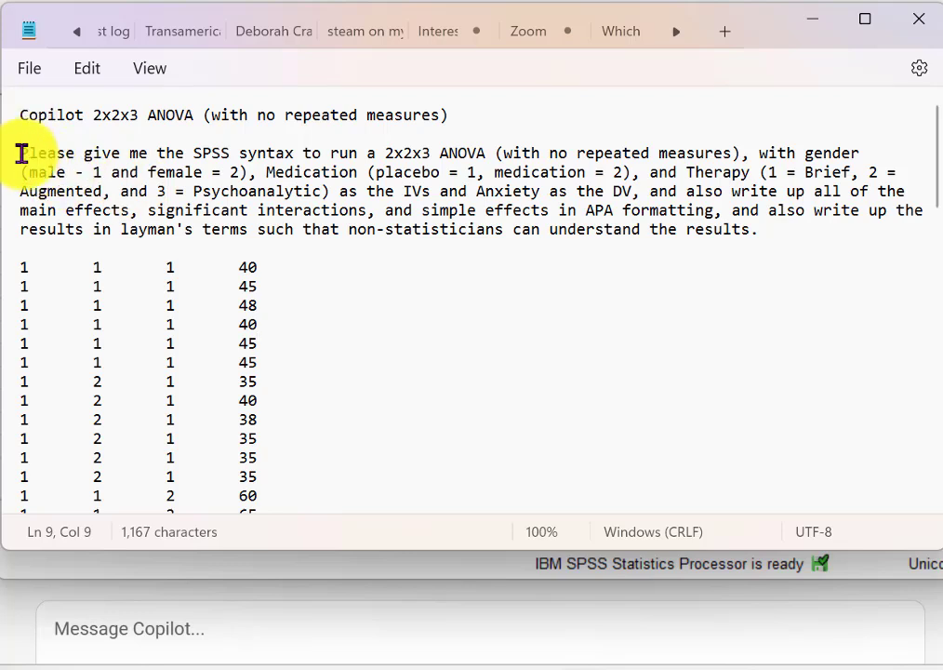
left_click_drag(20, 154, 321, 579)
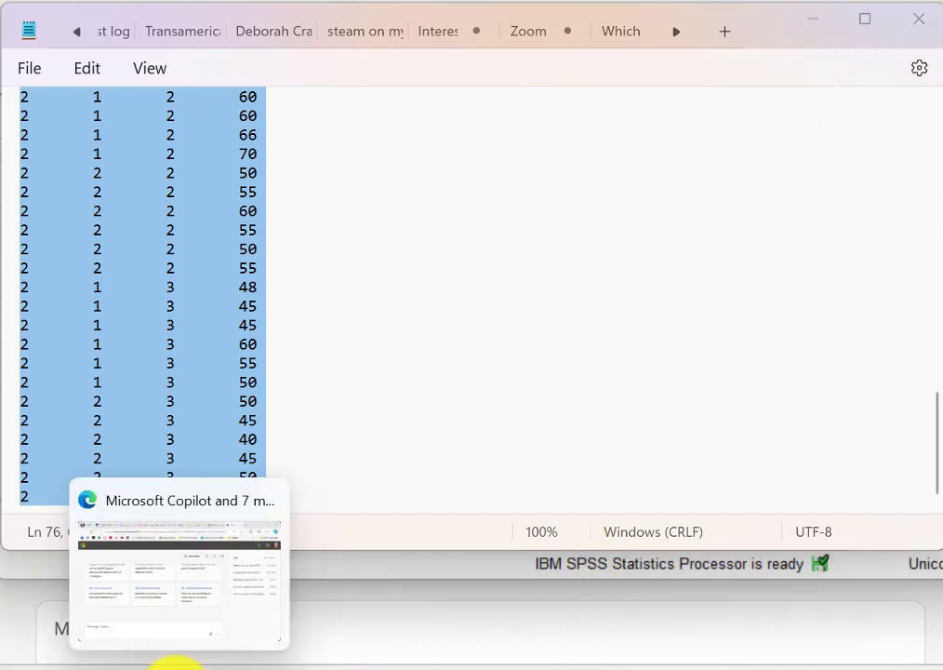
Paste the ANOVA prompt with the anxiety data into Copilot and send it.
left_click(180, 666)
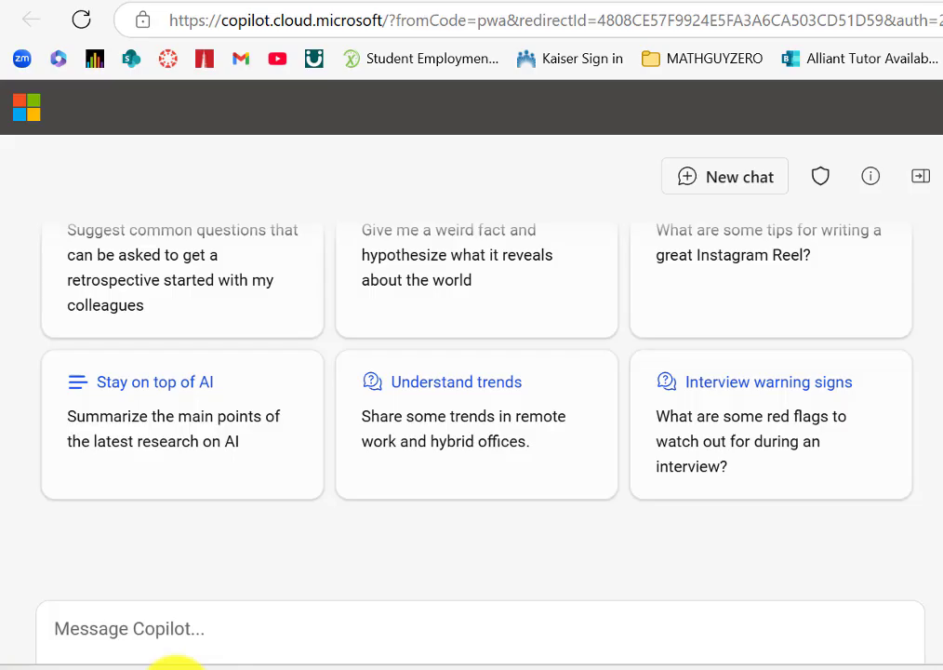
left_click(113, 631)
key("ctrl+v")
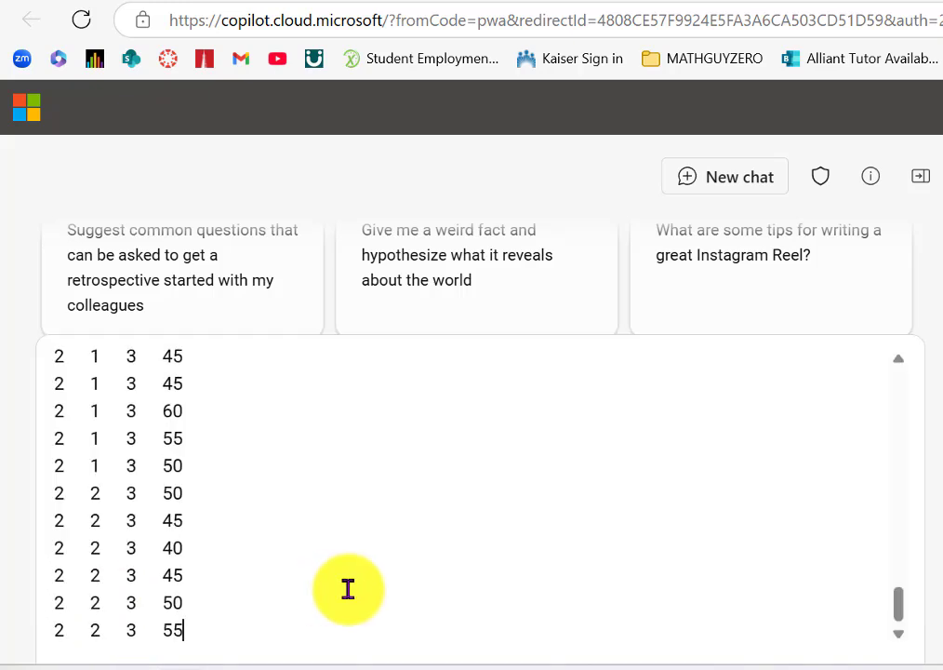
scroll(499, 468, "up", 10)
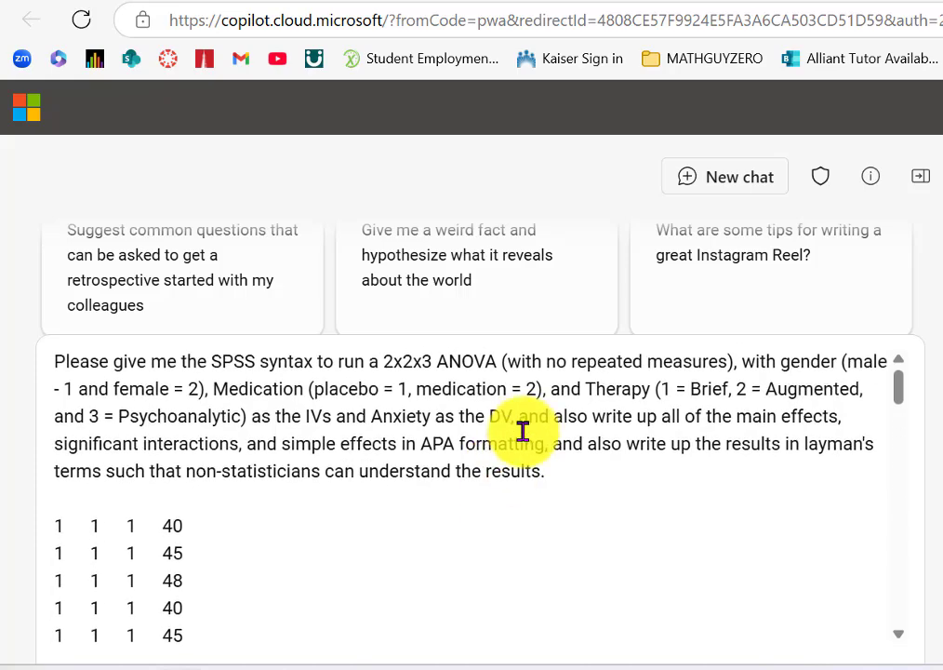
scroll(515, 445, "down", 15)
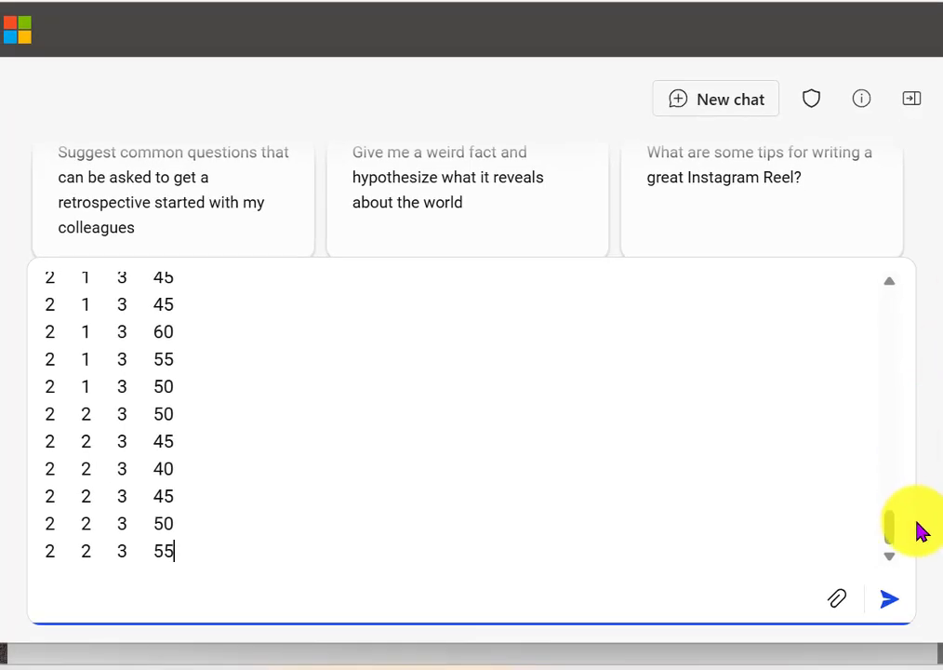
left_click(889, 600)
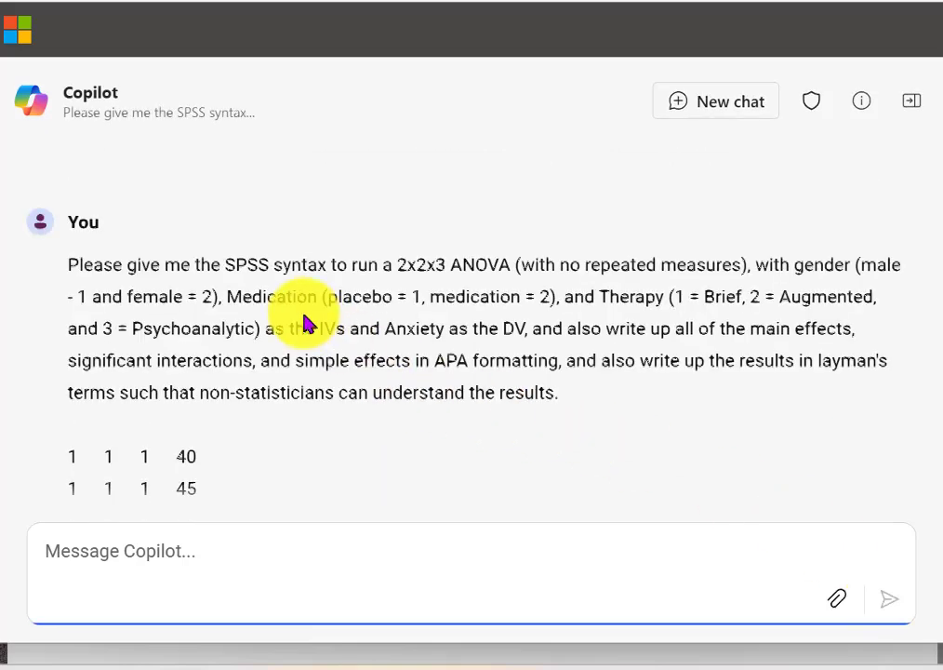
Copy the SPSS syntax block beginning DATA LIST FREE from Copilot's reply.
scroll(309, 322, "down", 5)
scroll(234, 282, "down", 10)
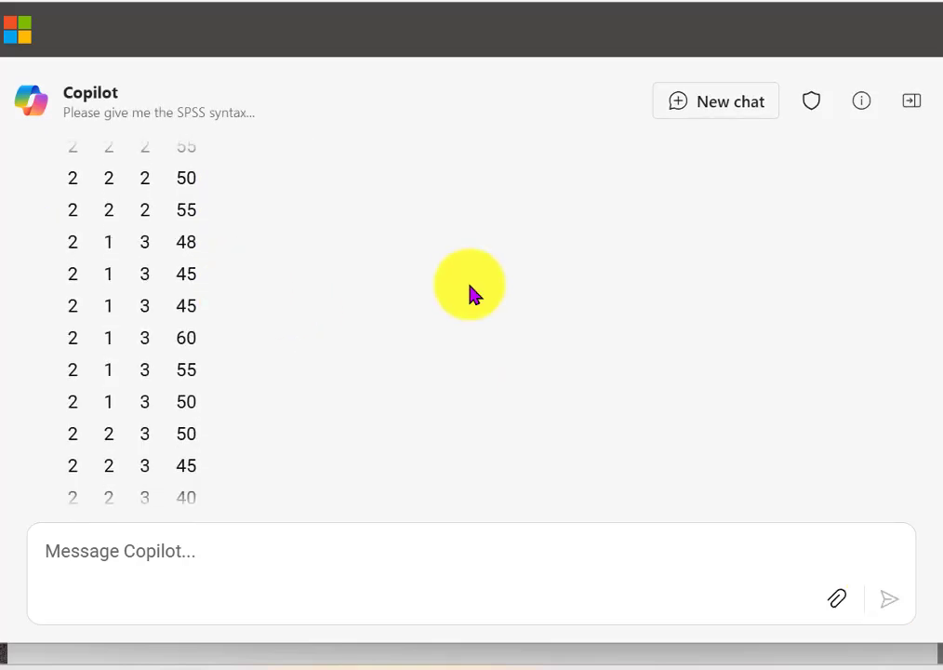
scroll(472, 293, "up", 15)
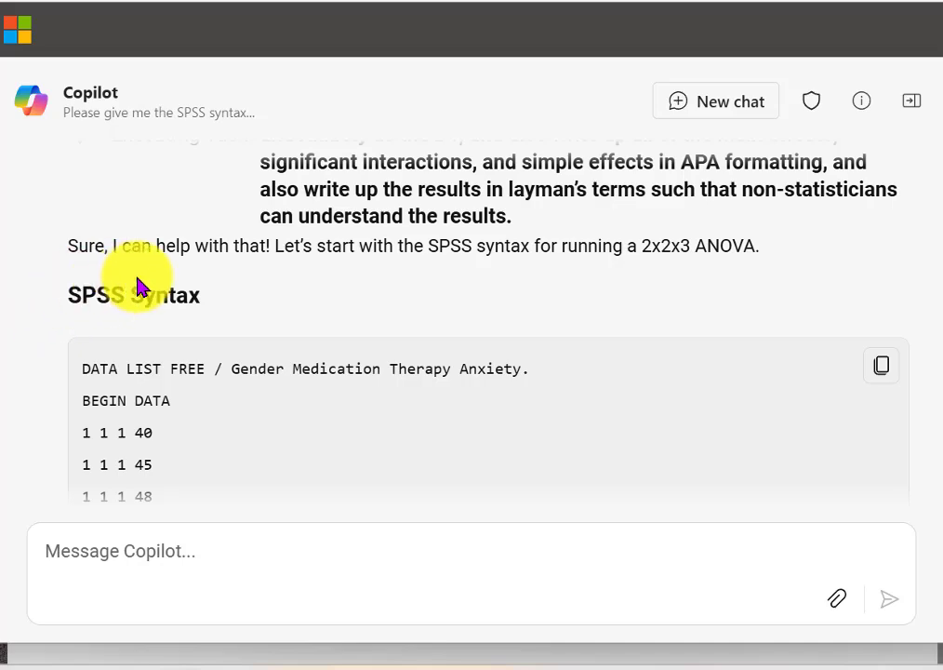
scroll(338, 407, "down", 2)
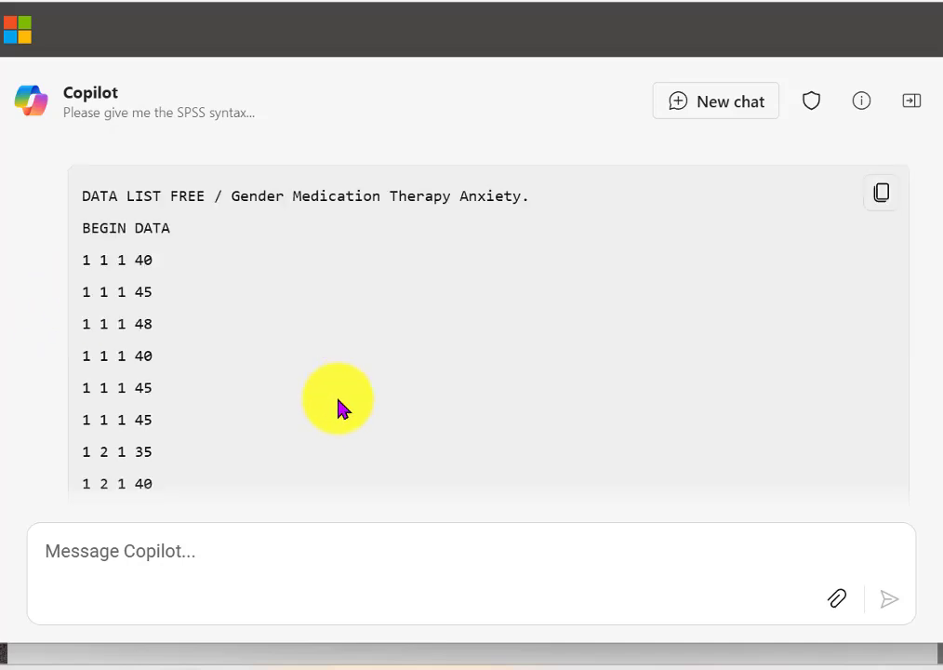
scroll(338, 400, "up", 4)
scroll(340, 404, "down", 20)
scroll(344, 407, "up", 20)
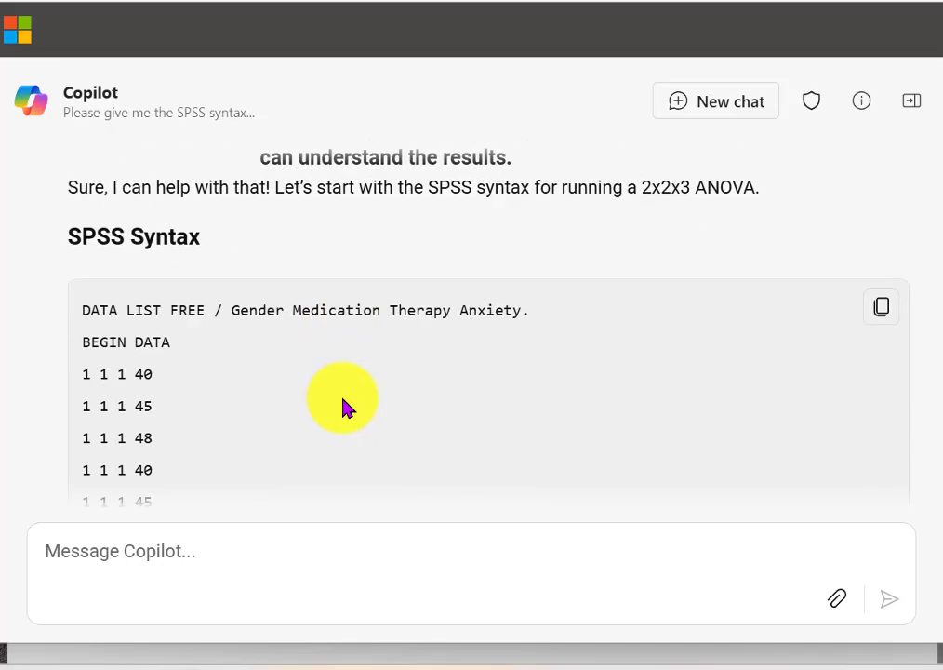
scroll(205, 352, "down", 18)
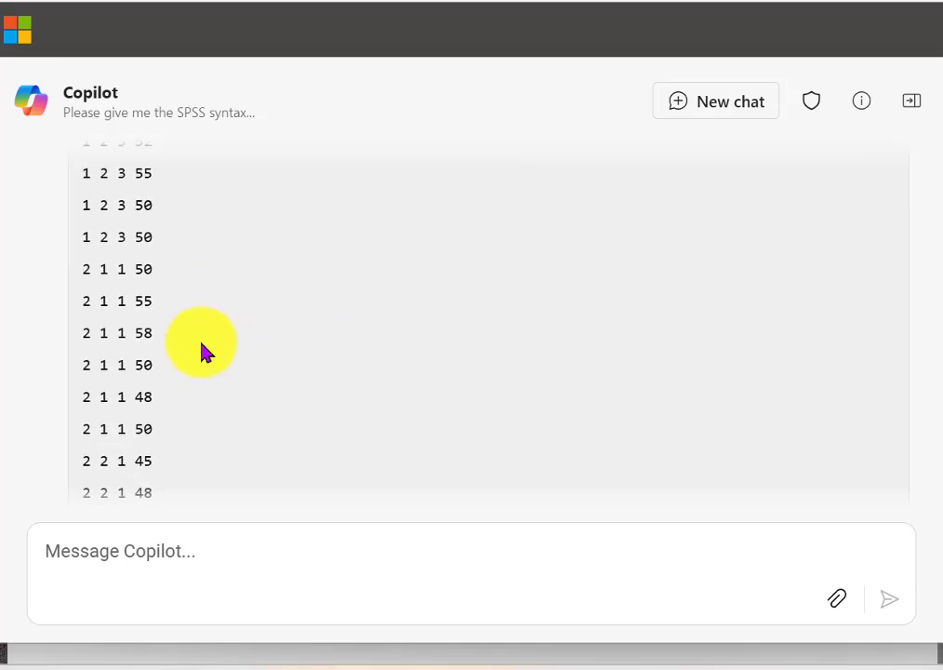
scroll(202, 344, "up", 20)
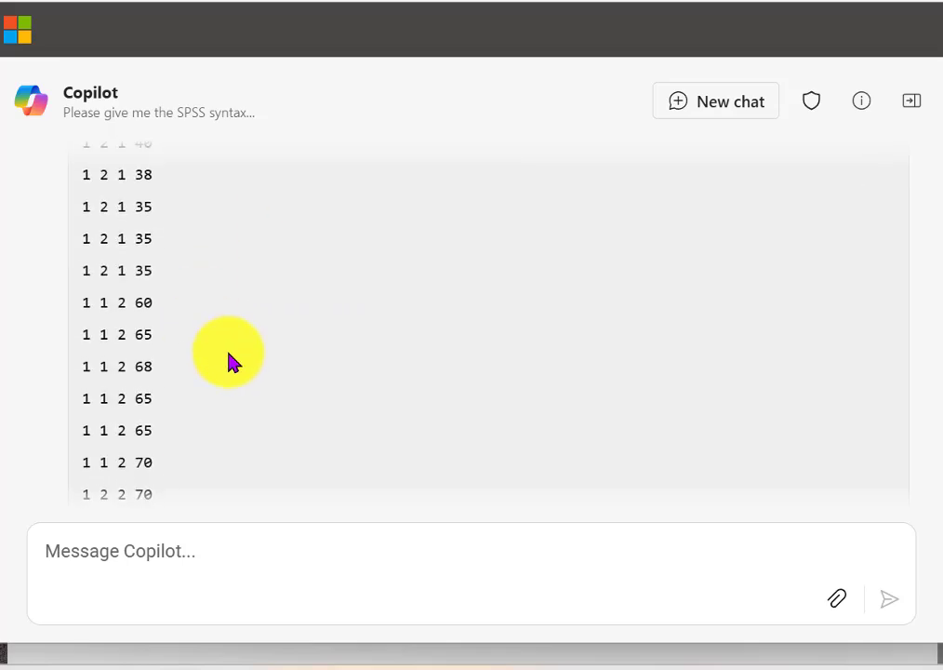
scroll(288, 401, "down", 4)
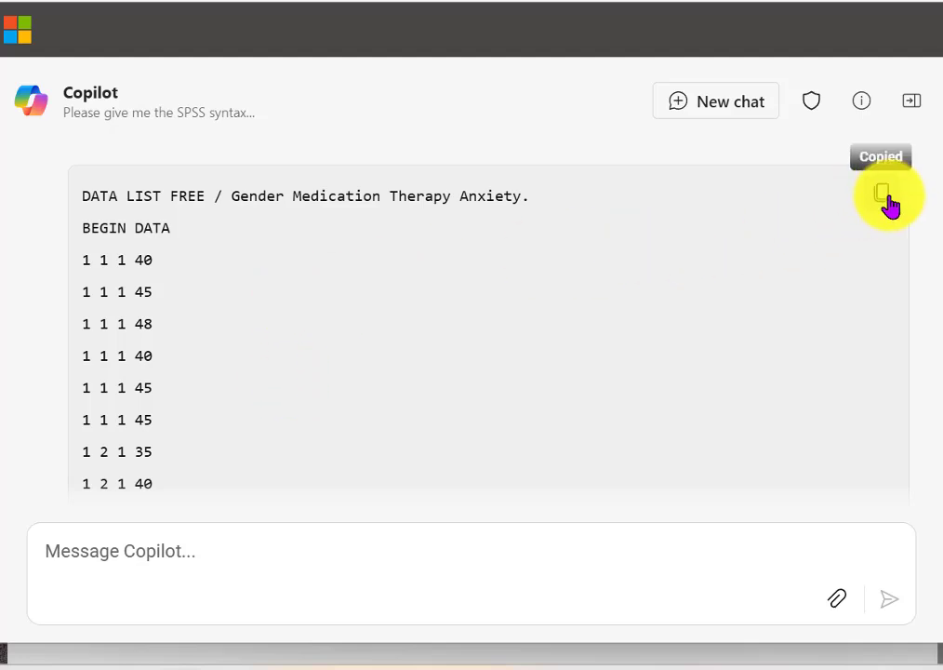
mouse_move(731, 664)
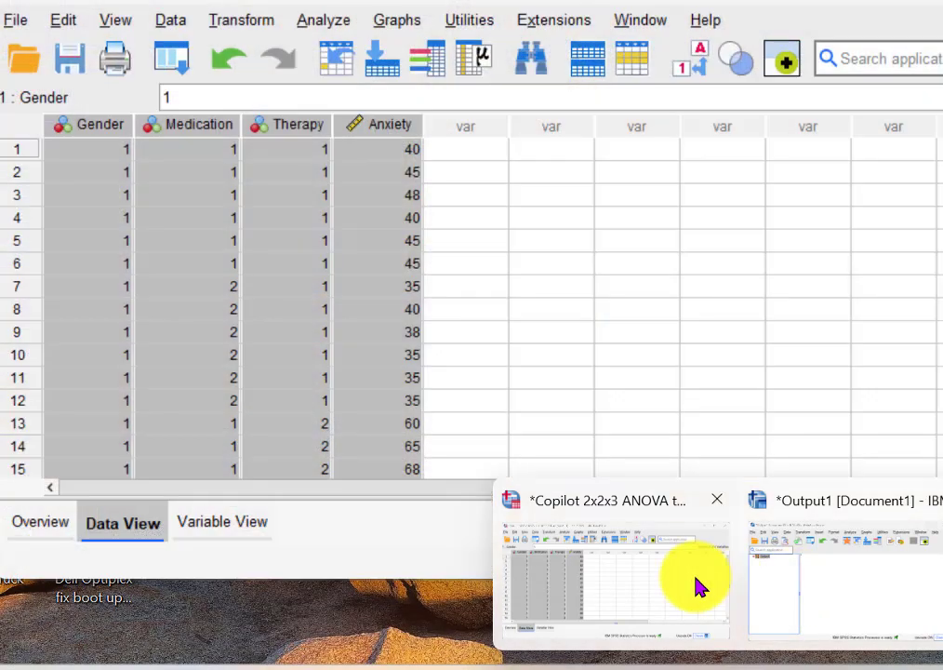
Create a new empty Syntax Editor window from the SPSS Data Editor's File > New menu.
left_click(717, 583)
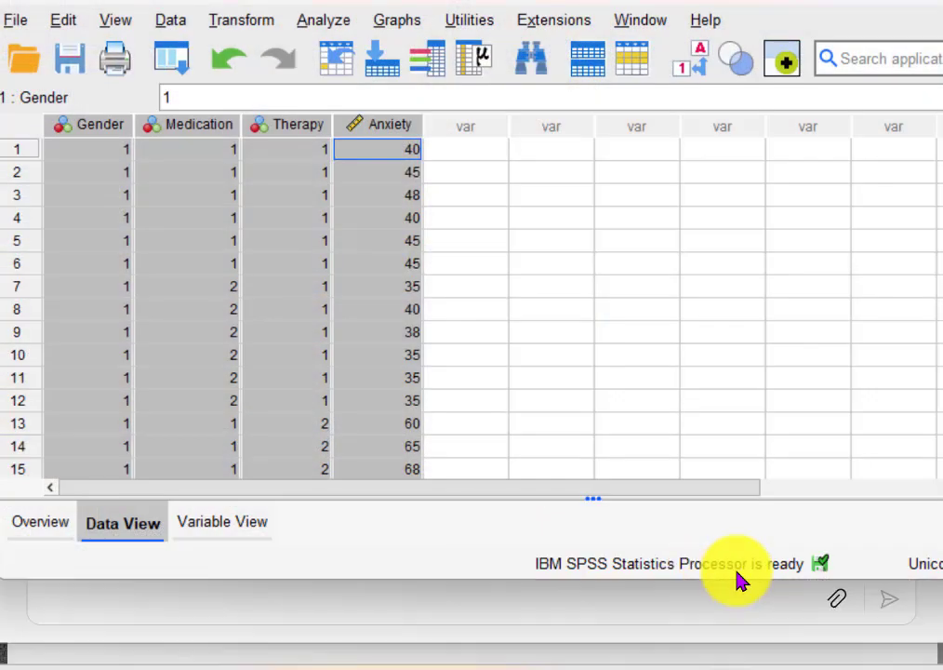
left_click(17, 22)
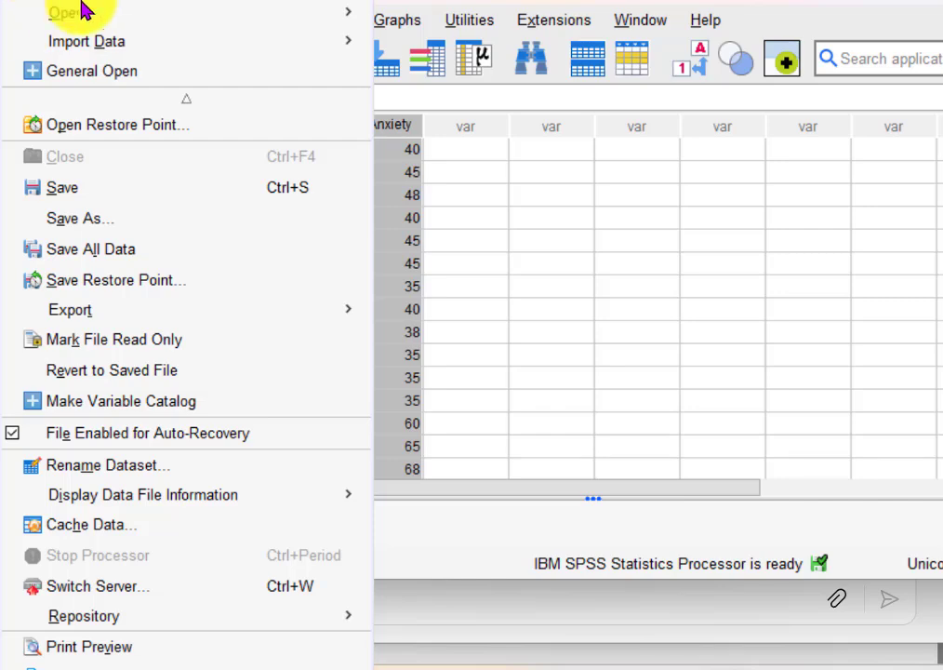
mouse_move(92, 5)
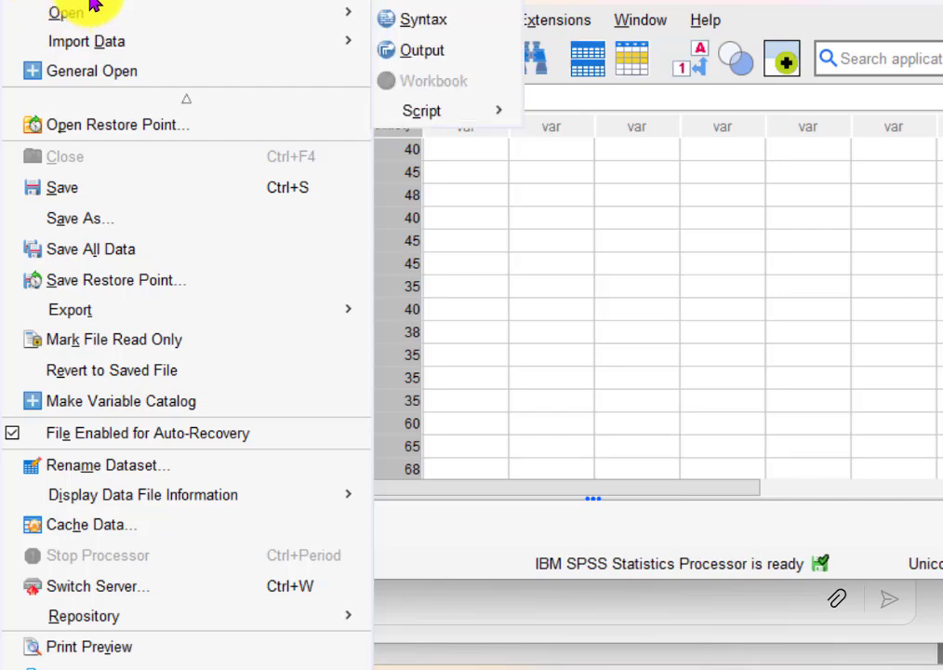
left_click(409, 23)
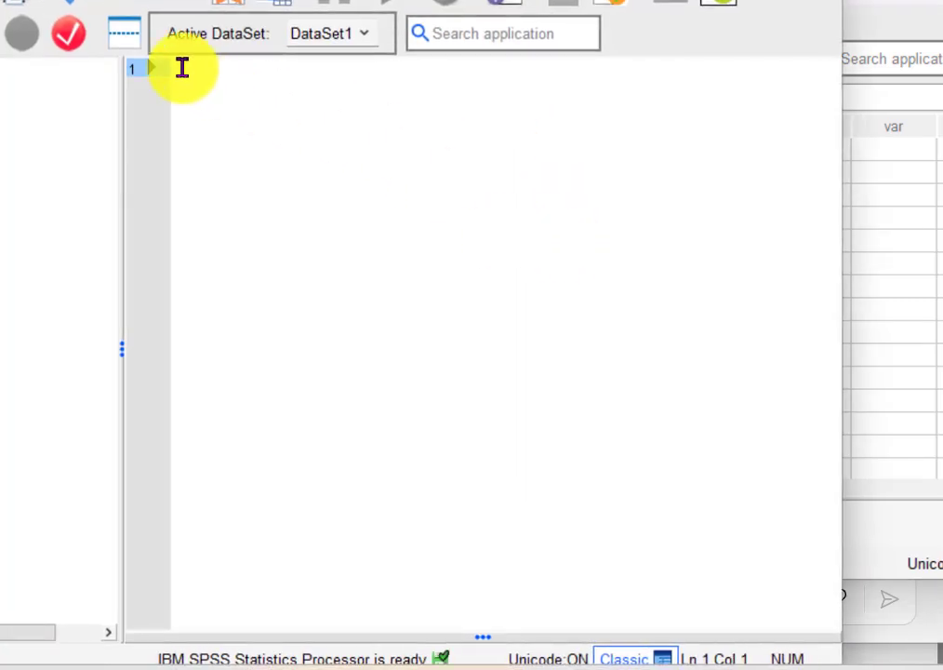
Paste Copilot's GLM syntax into the Syntax Editor and run all of it.
right_click(182, 67)
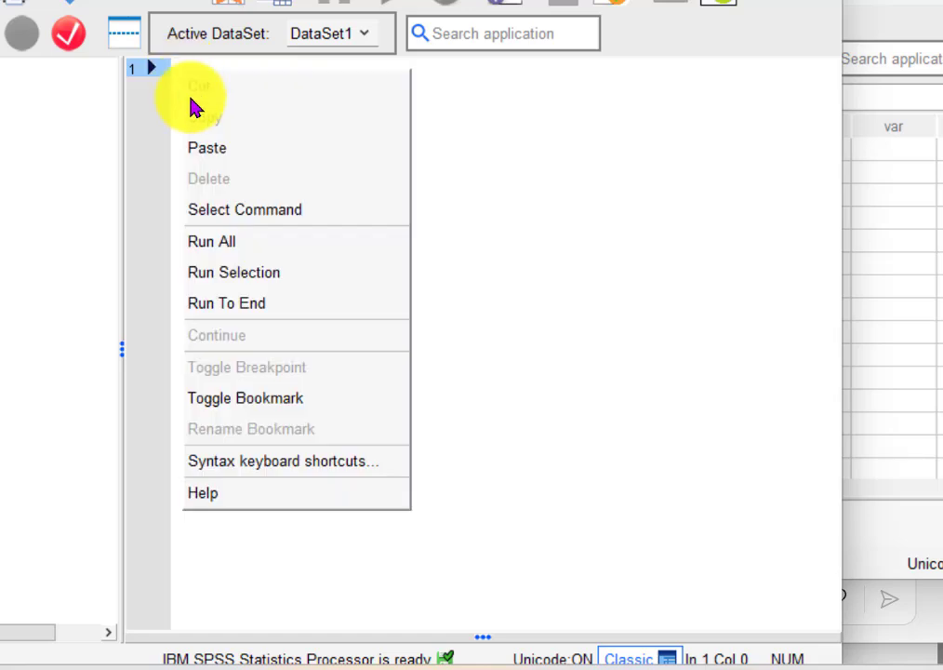
left_click(203, 152)
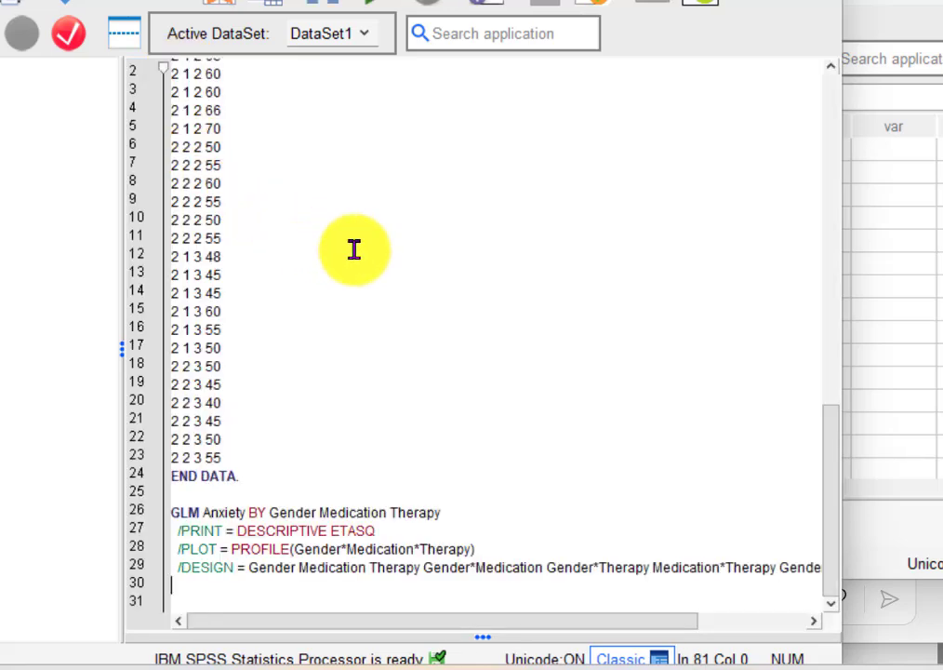
key("ctrl+a")
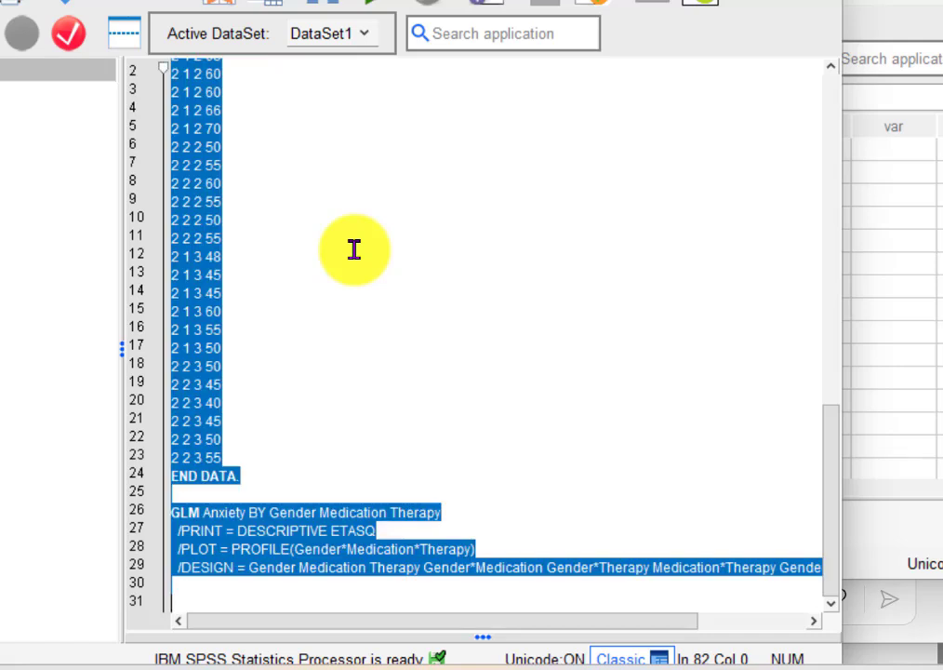
left_click(379, 3)
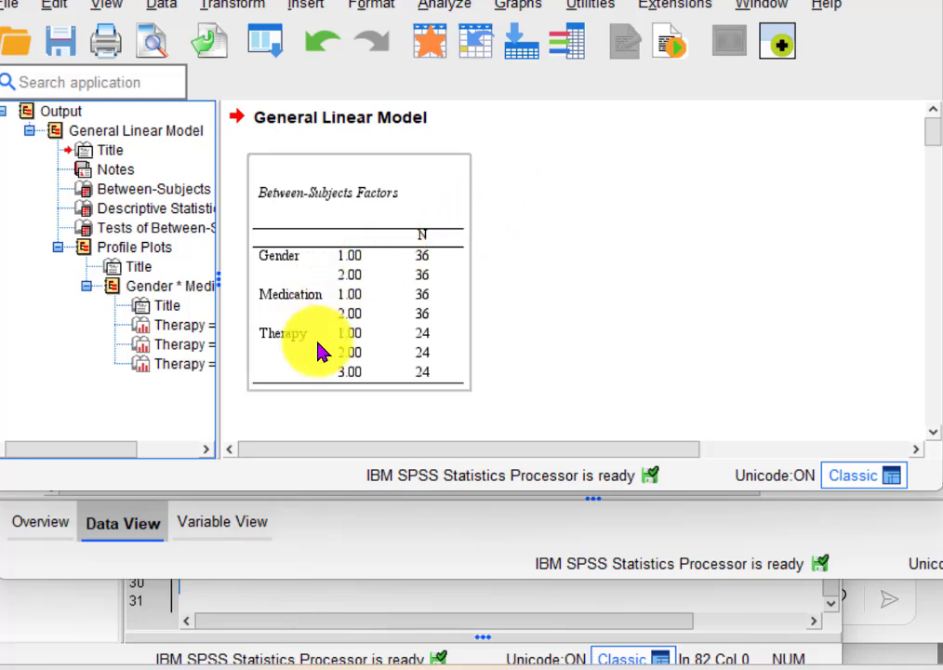
scroll(493, 339, "down", 8)
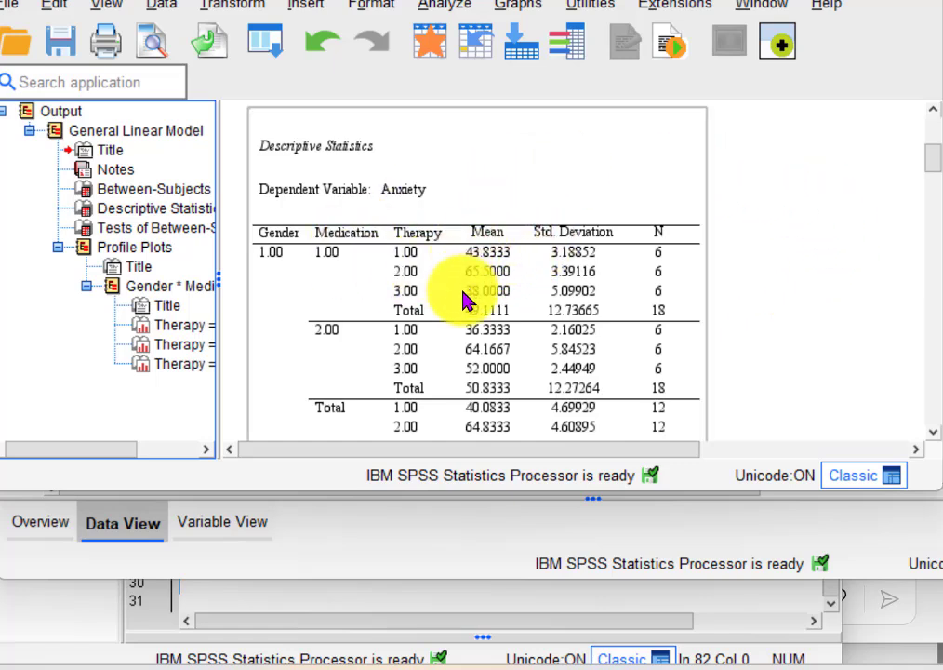
scroll(498, 265, "down", 3)
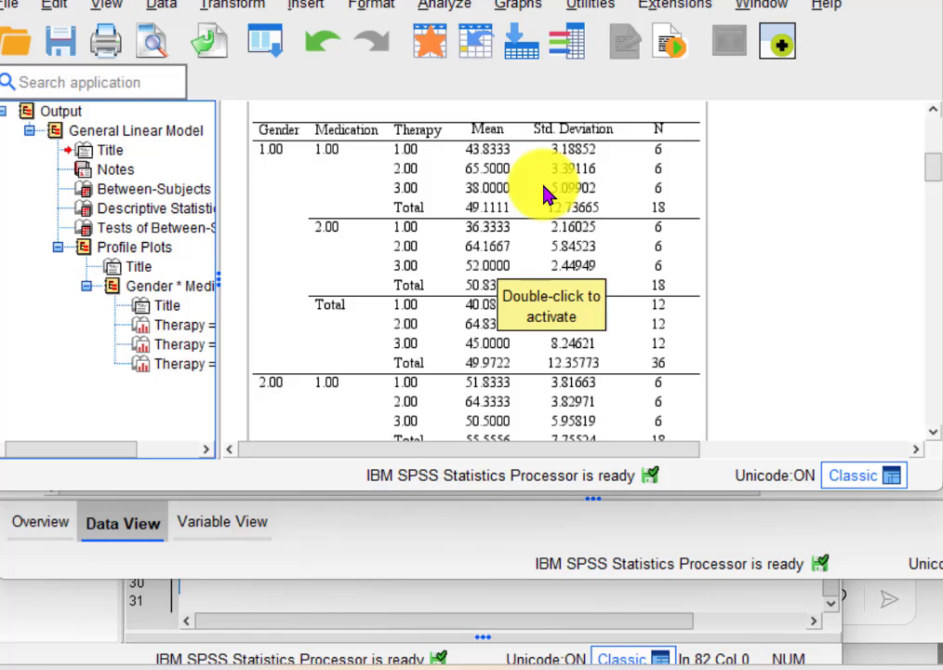
scroll(733, 297, "down", 10)
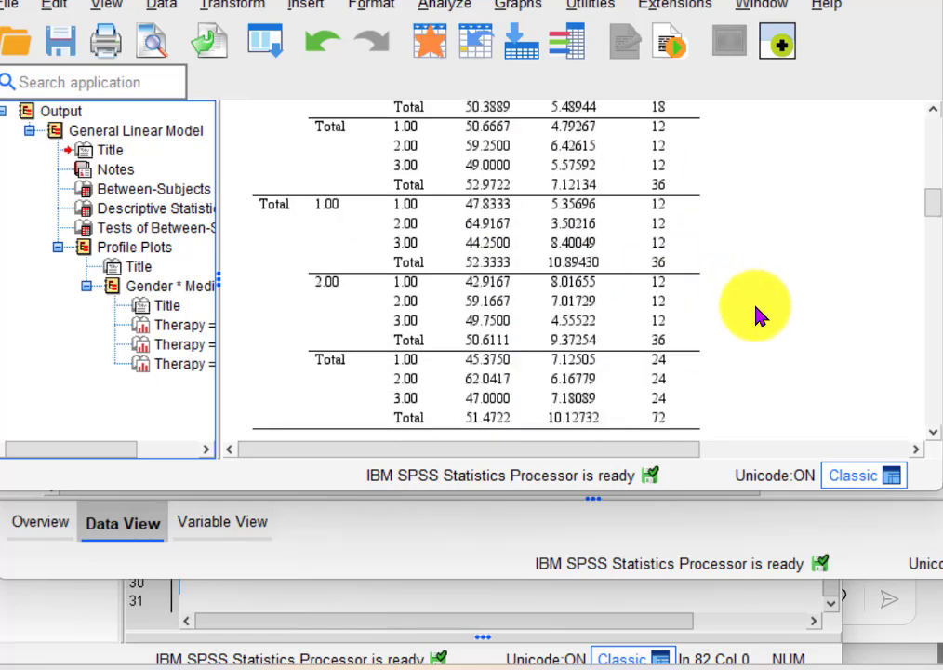
scroll(707, 318, "down", 5)
scroll(545, 270, "down", 3)
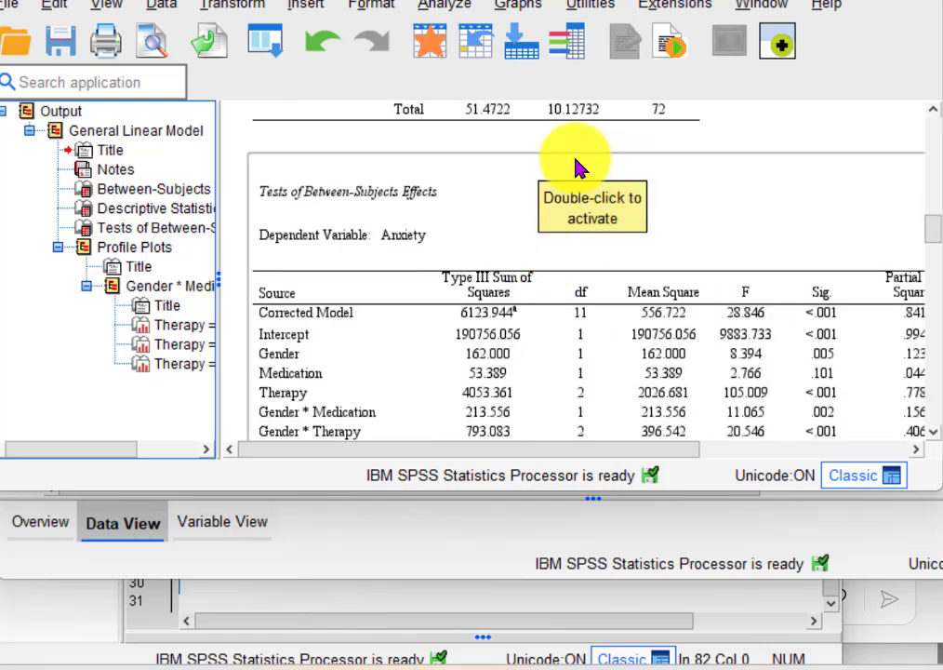
scroll(467, 200, "down", 3)
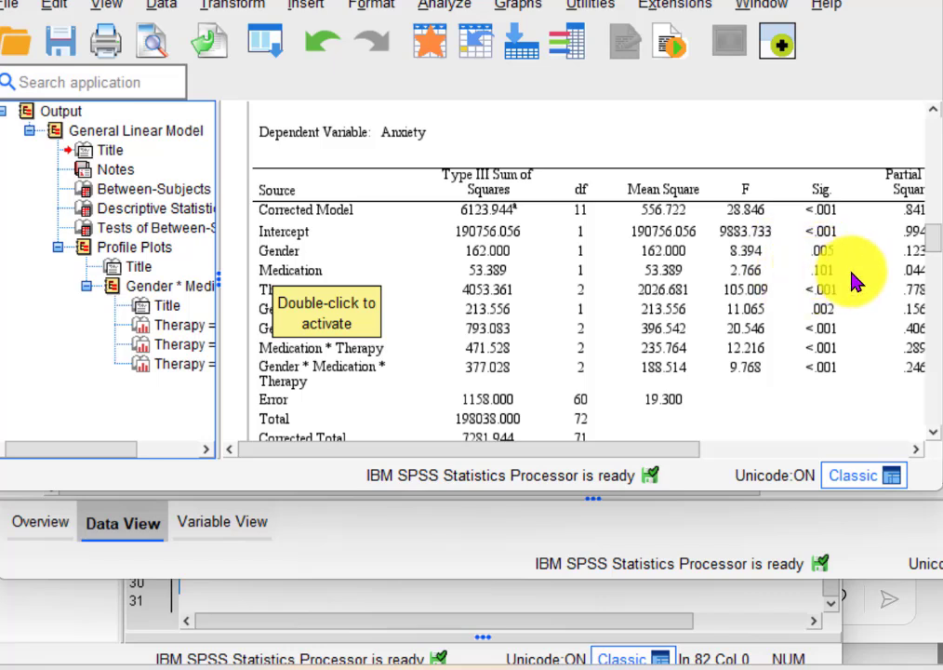
scroll(854, 278, "down", 2)
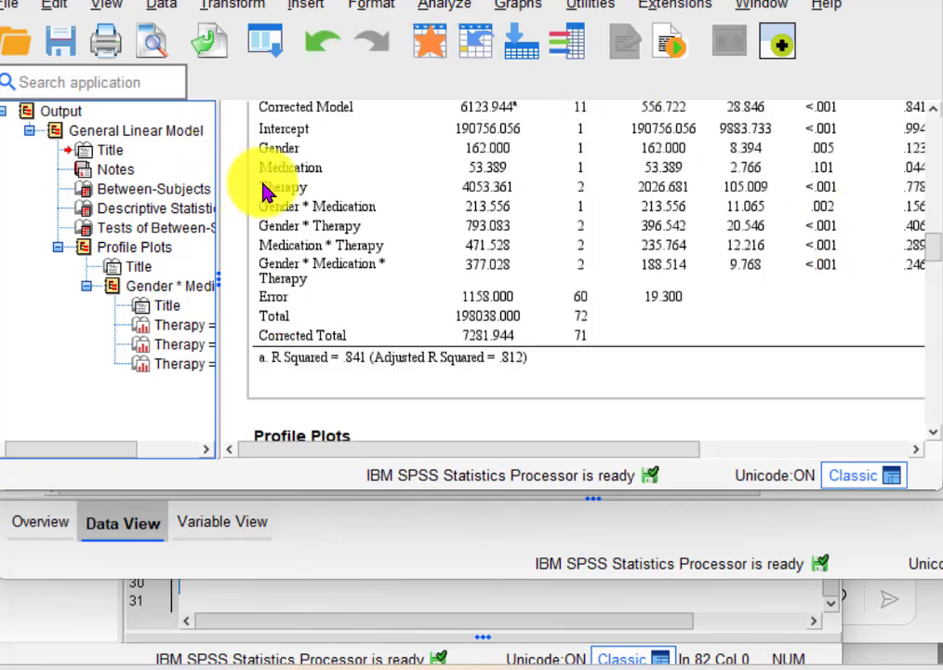
left_click(598, 193)
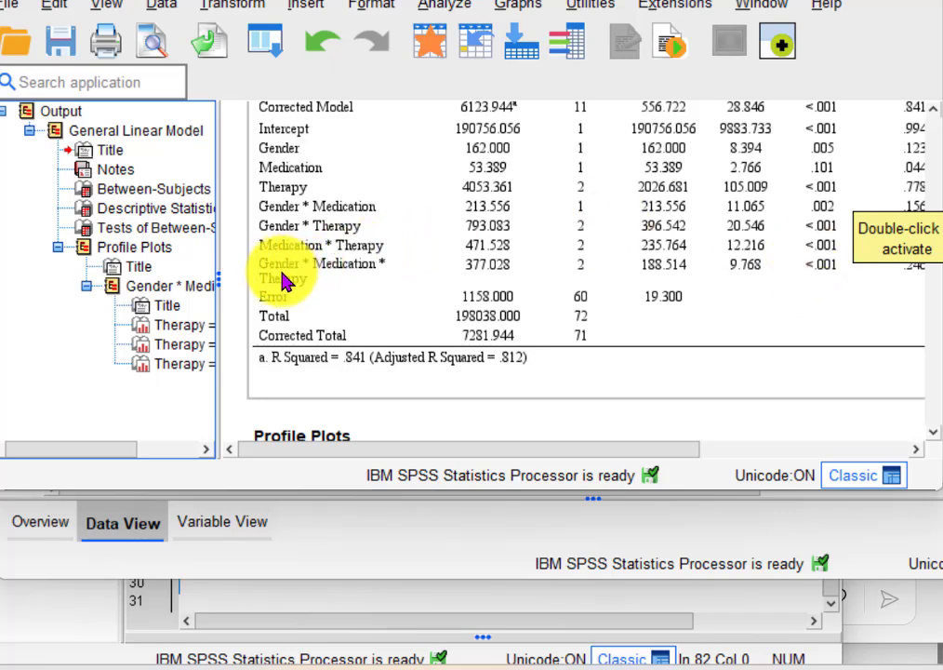
scroll(289, 284, "down", 5)
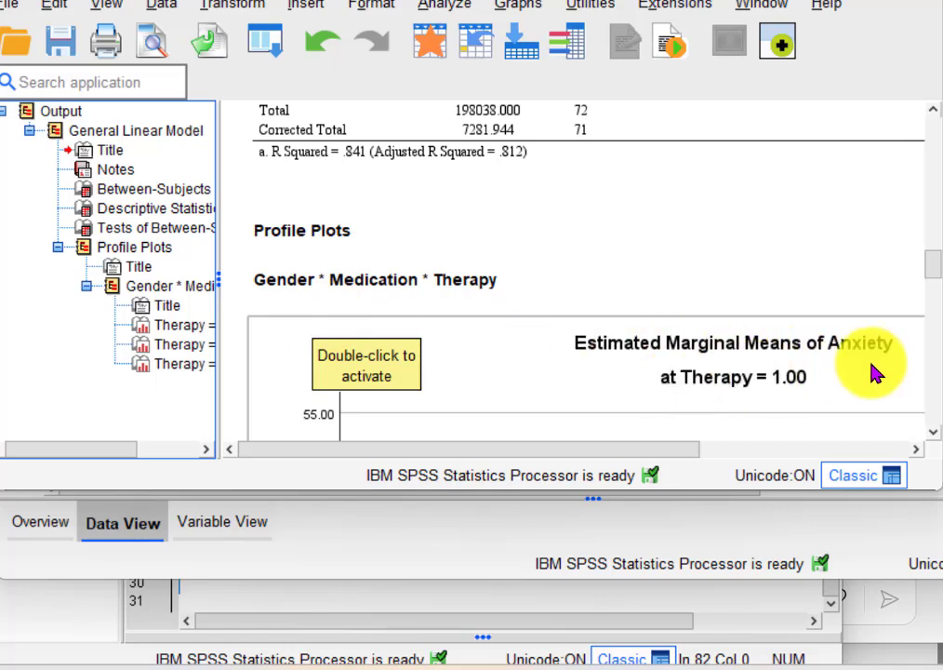
scroll(800, 382, "down", 3)
scroll(796, 381, "down", 6)
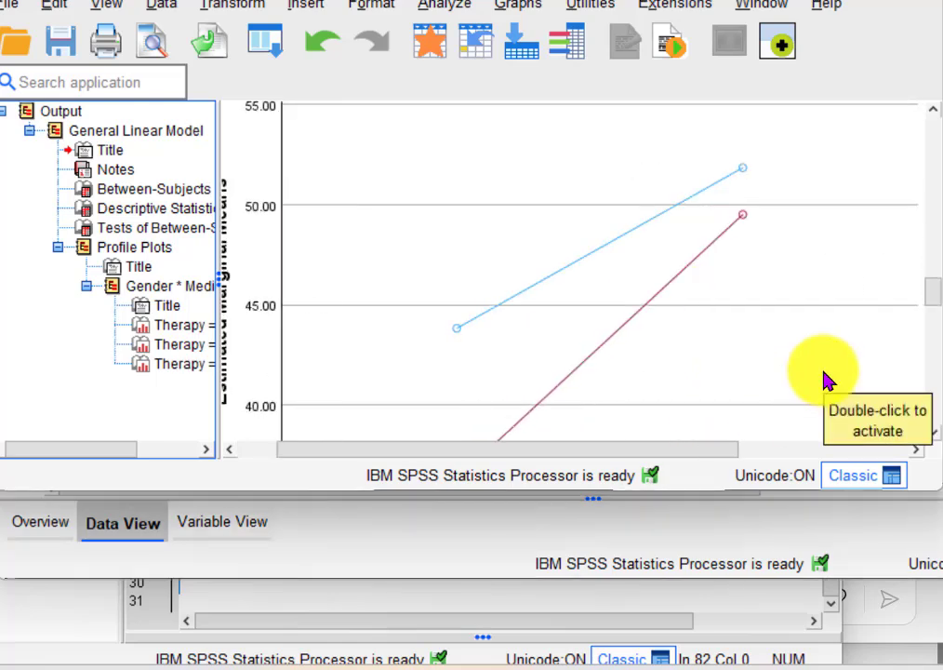
scroll(562, 345, "down", 12)
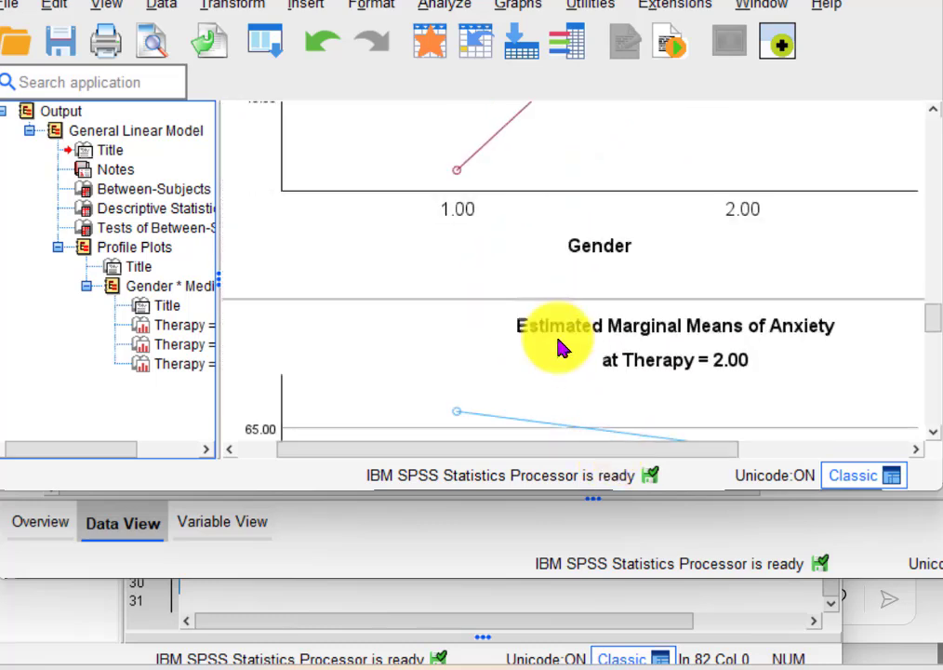
scroll(698, 237, "up", 6)
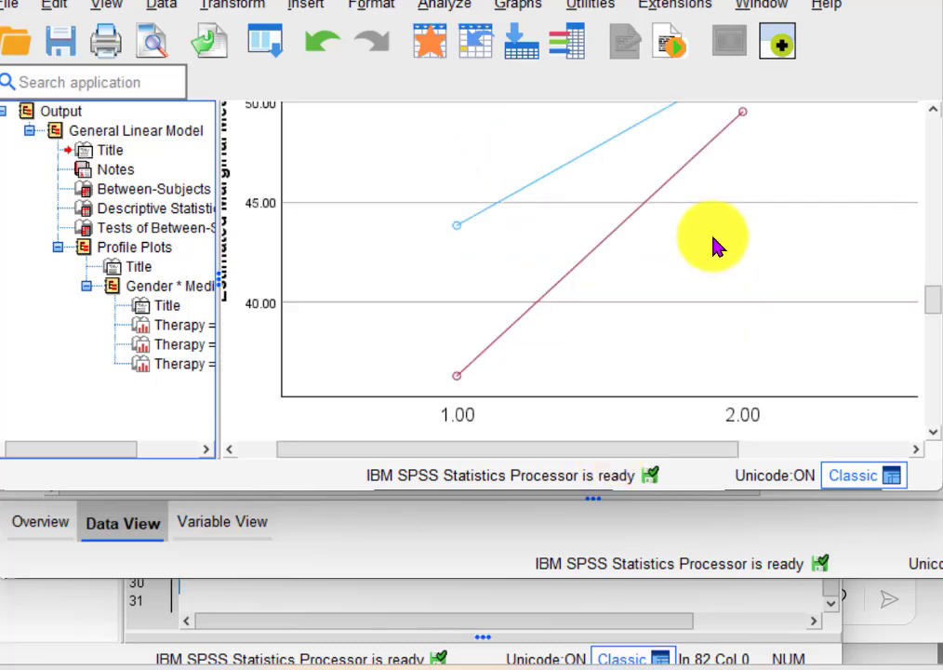
left_click_drag(600, 453, 759, 389)
scroll(801, 354, "up", 5)
scroll(804, 354, "down", 3)
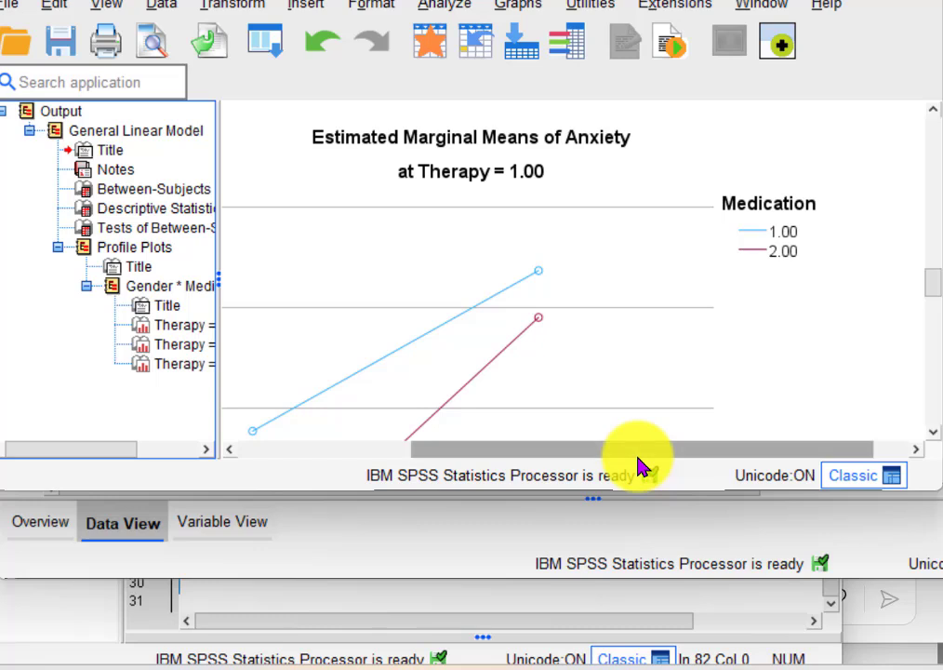
left_click_drag(637, 453, 511, 445)
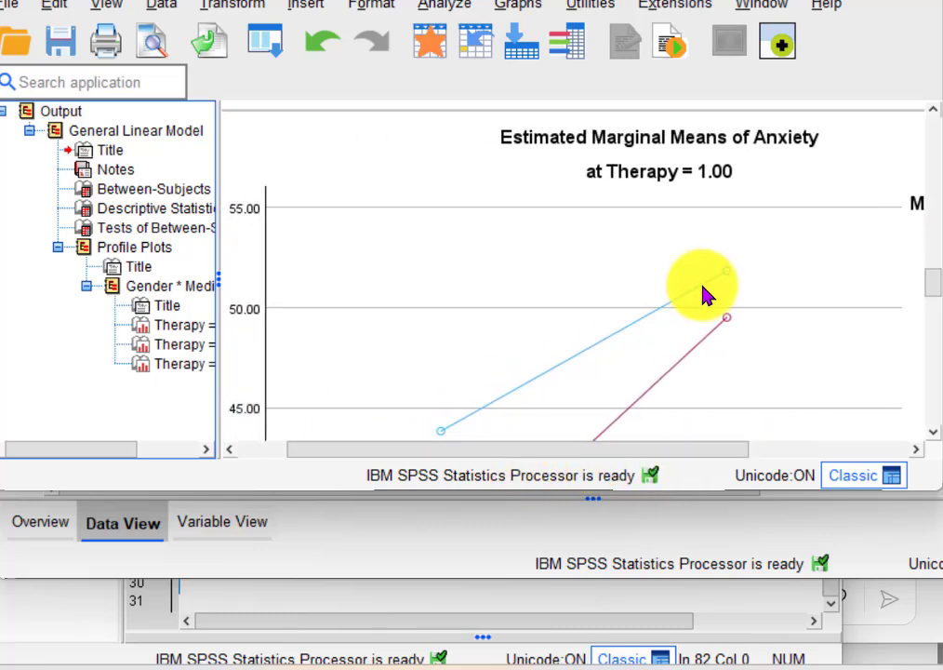
scroll(705, 289, "down", 3)
scroll(702, 291, "down", 3)
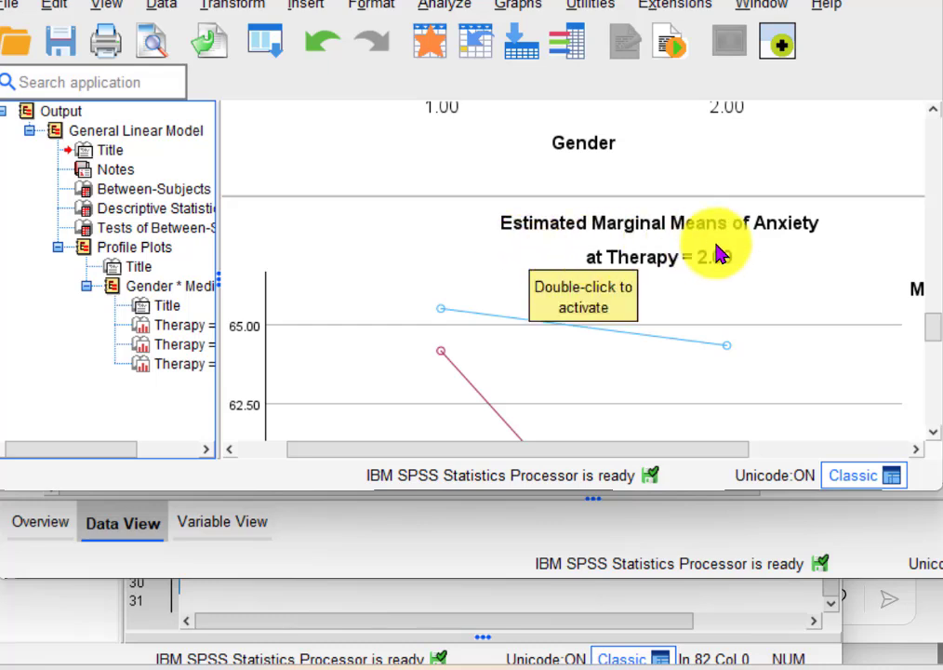
scroll(653, 360, "down", 2)
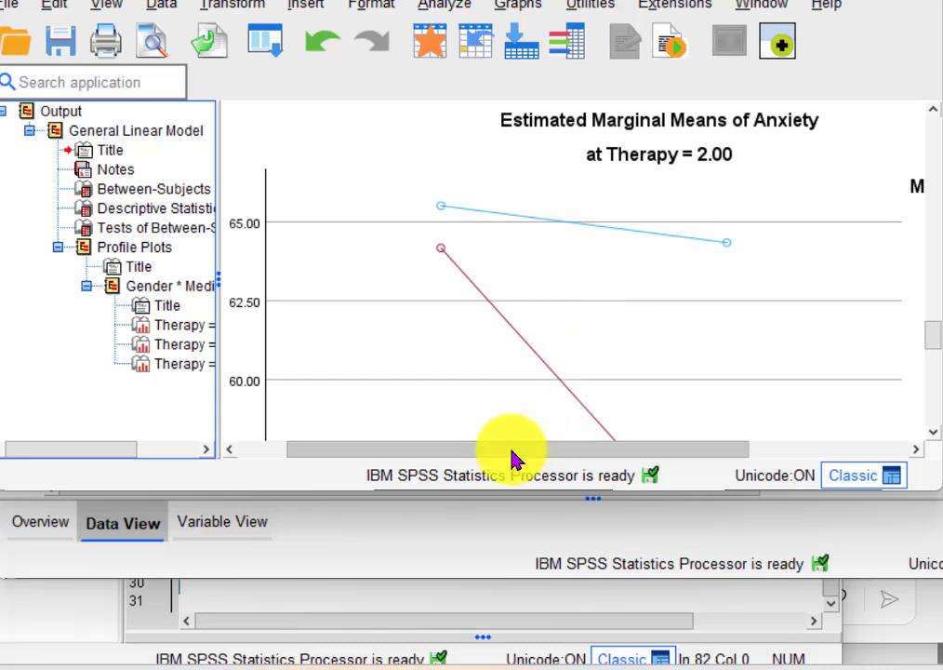
mouse_move(511, 459)
left_mouse_down()
mouse_move(663, 439)
mouse_move(494, 459)
left_mouse_up()
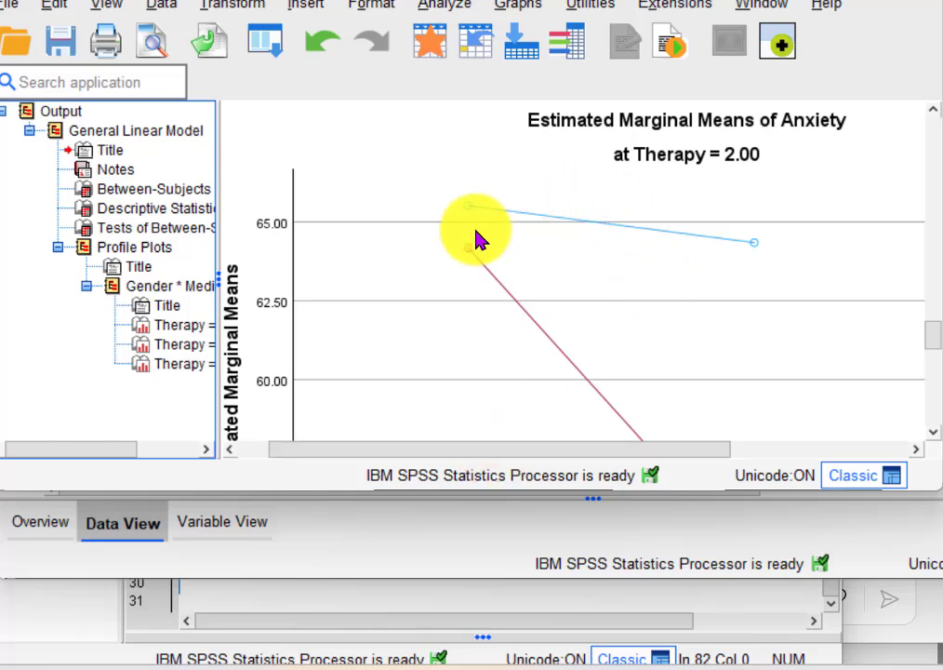
scroll(476, 239, "down", 6)
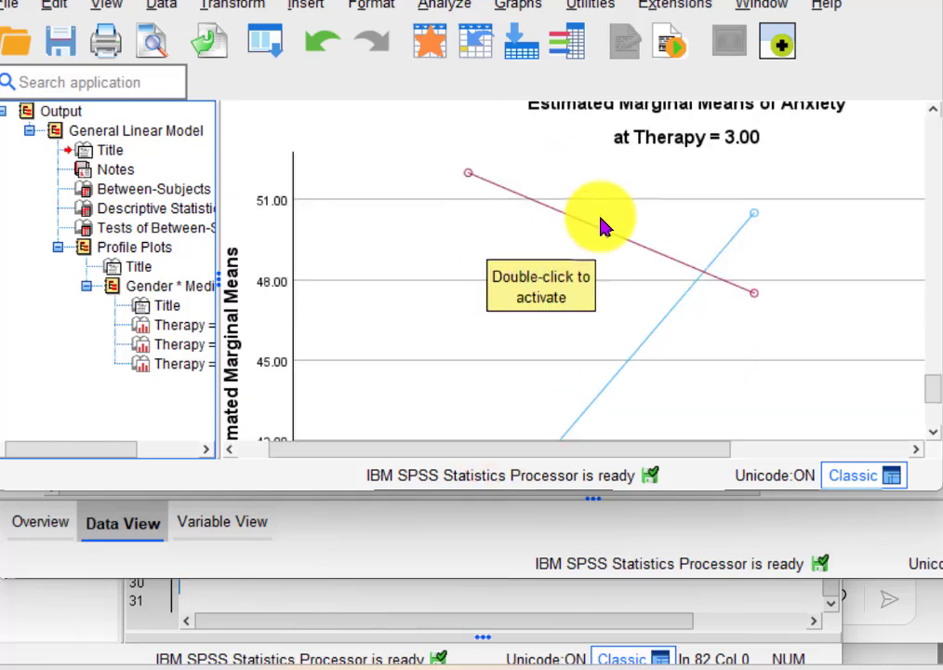
scroll(695, 217, "down", 5)
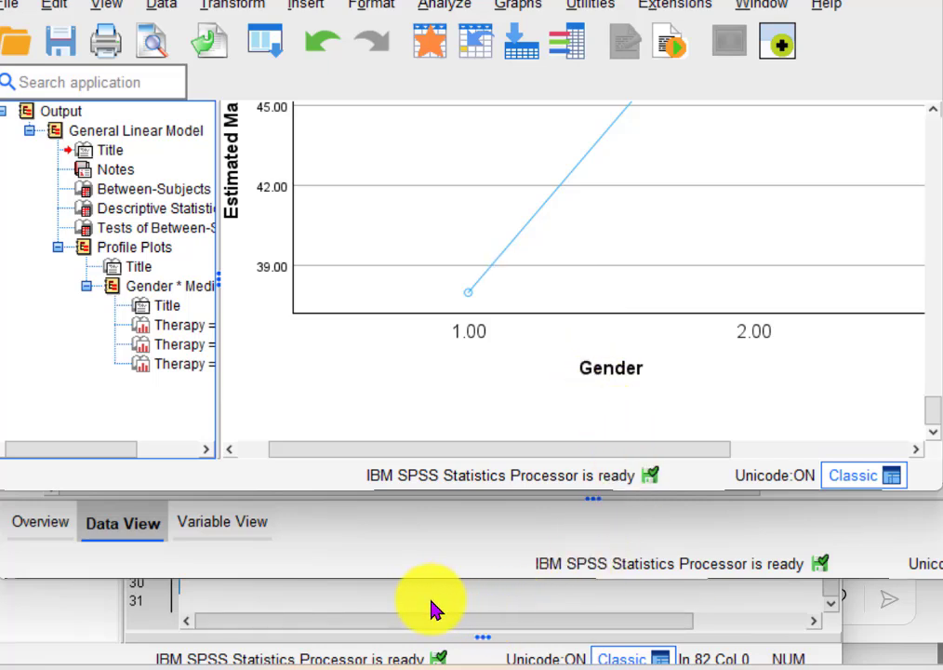
Return to Copilot and scroll to the APA Write-Up with its X.XX placeholder statistics.
mouse_move(173, 664)
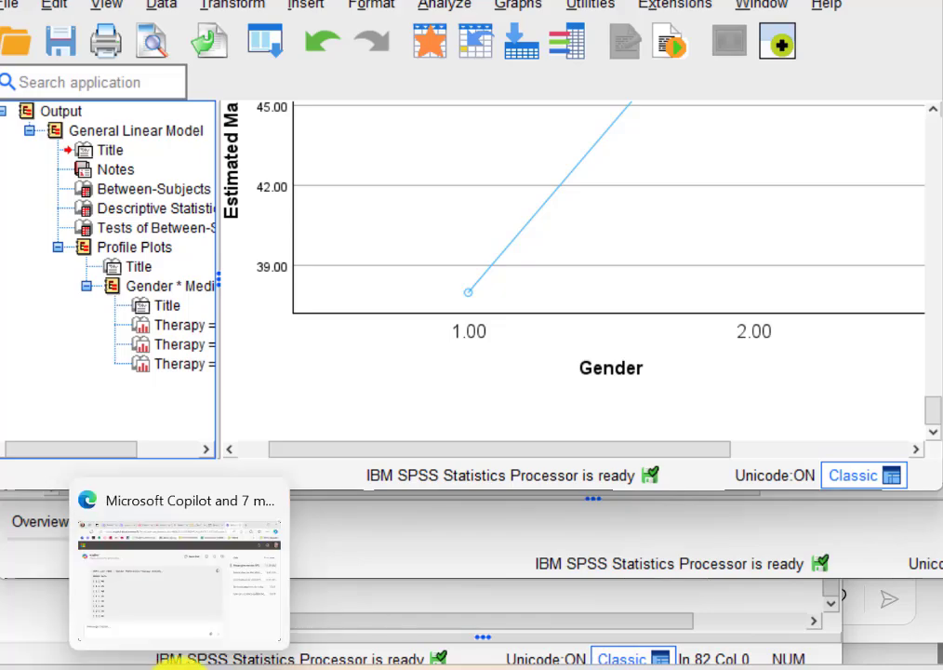
left_click(175, 610)
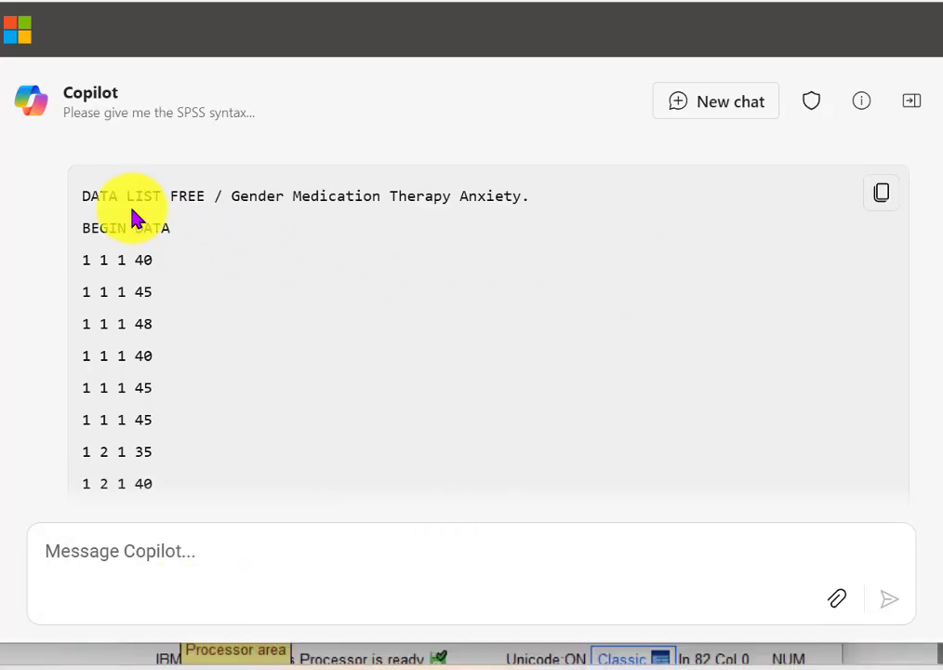
scroll(135, 217, "down", 5)
scroll(135, 216, "down", 15)
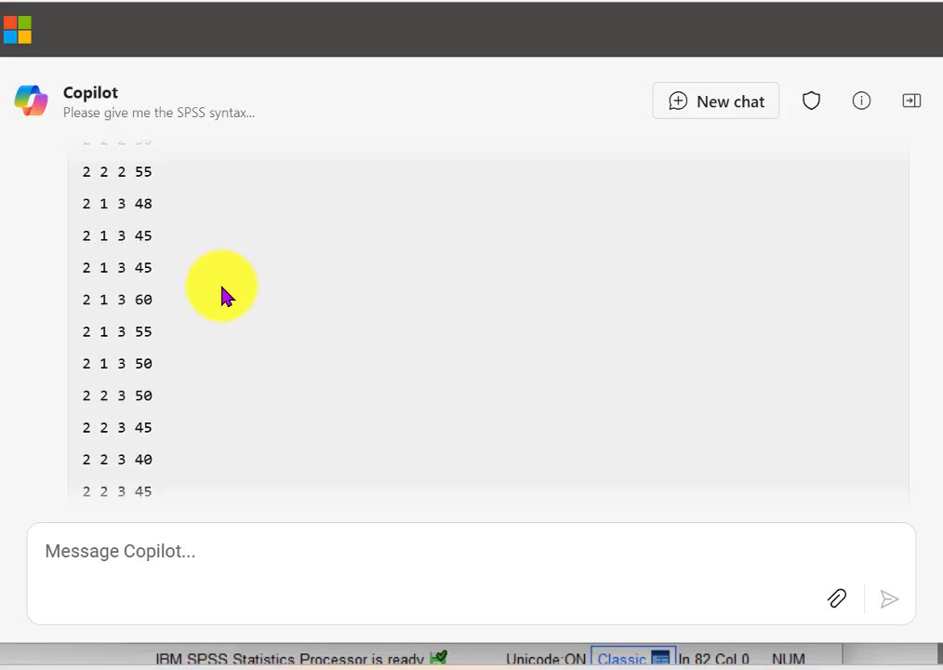
scroll(360, 280, "down", 3)
scroll(362, 281, "up", 1)
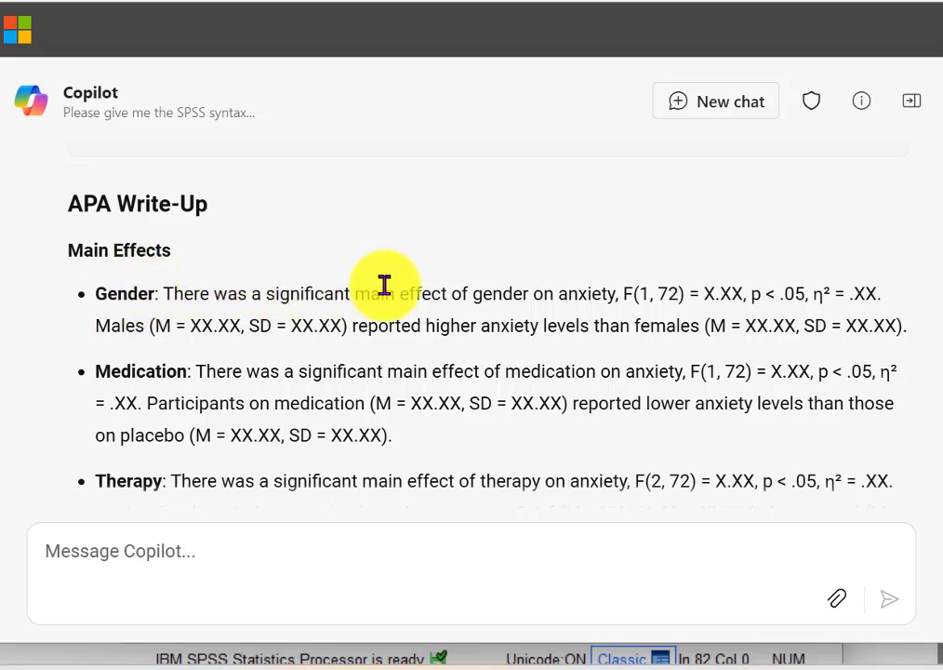
double_click(722, 294)
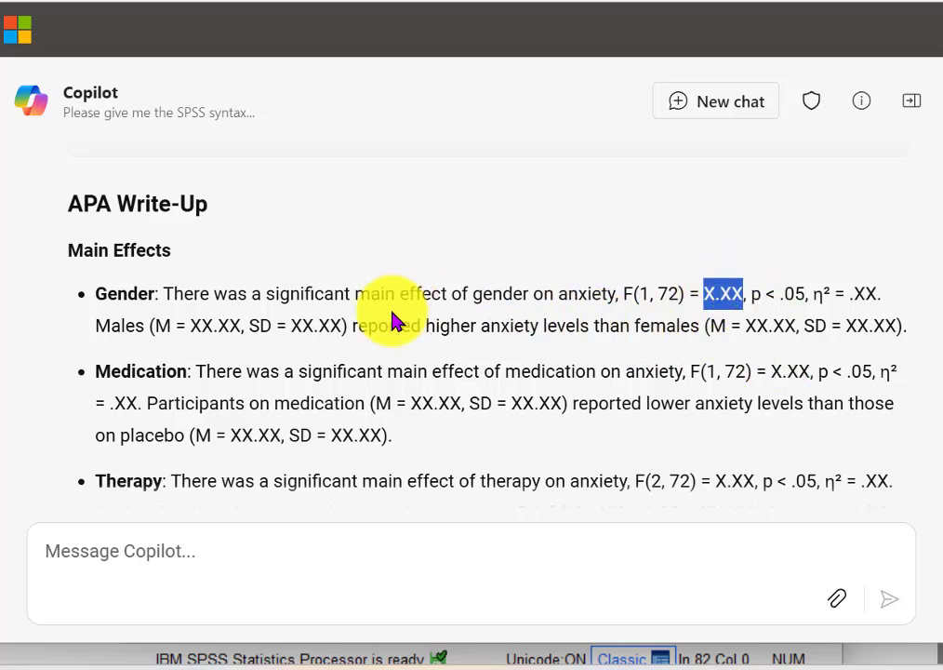
left_click(480, 298)
scroll(242, 317, "down", 2)
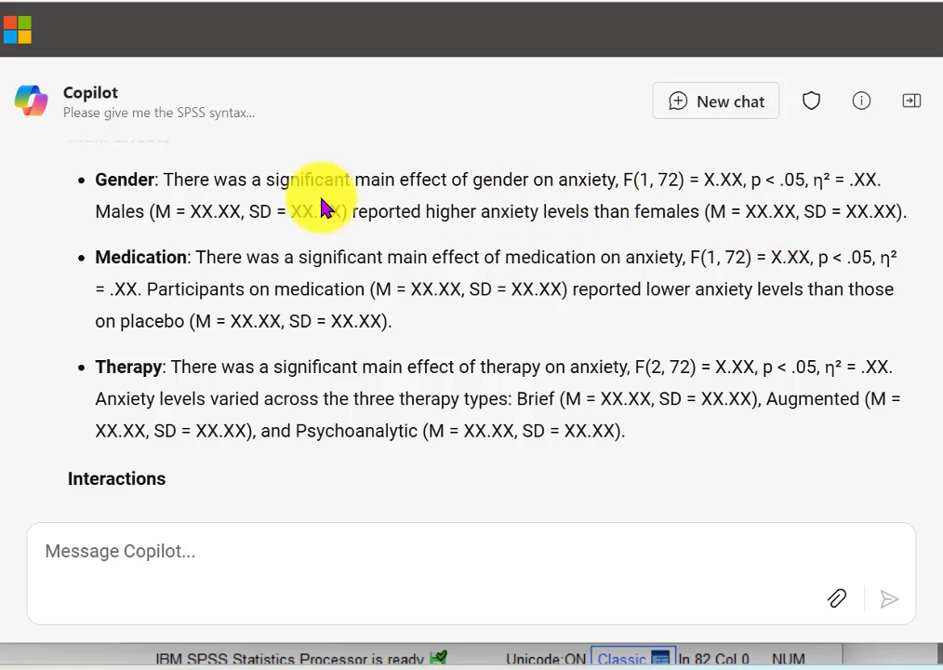
scroll(358, 283, "down", 3)
scroll(365, 284, "up", 1)
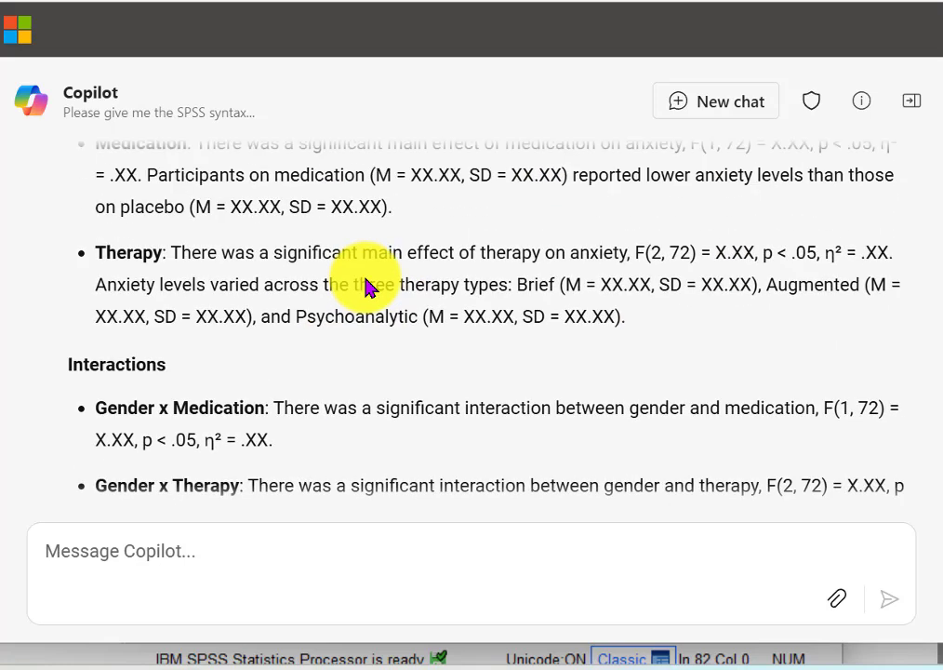
scroll(366, 287, "down", 3)
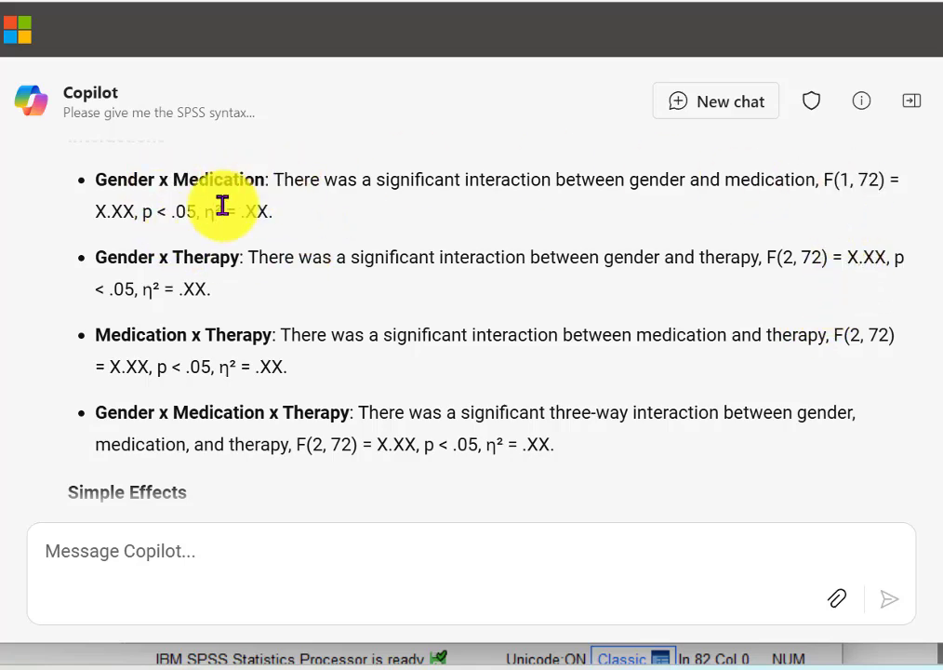
scroll(270, 312, "up", 1)
scroll(273, 318, "down", 1)
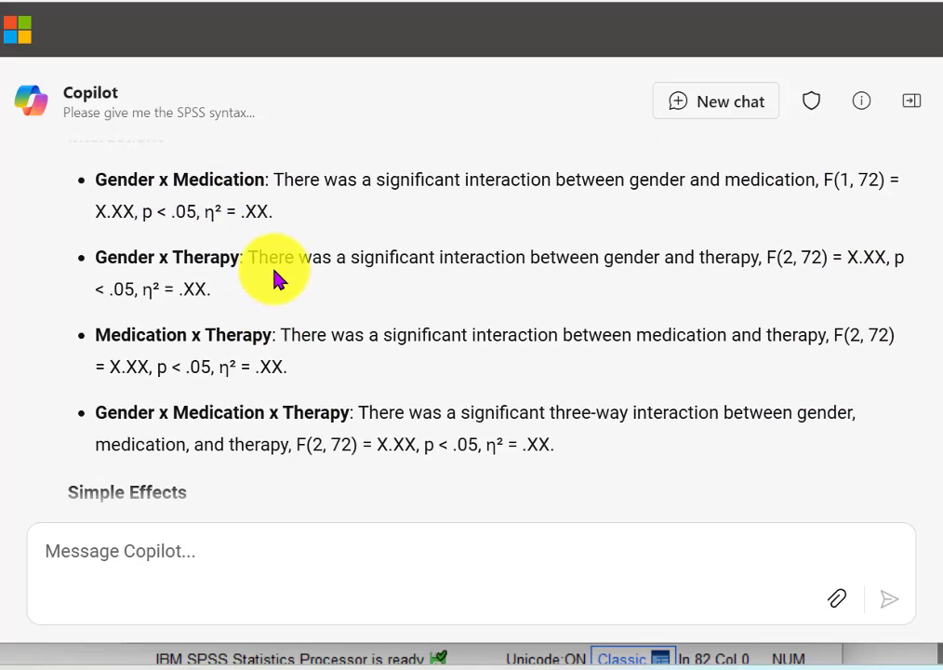